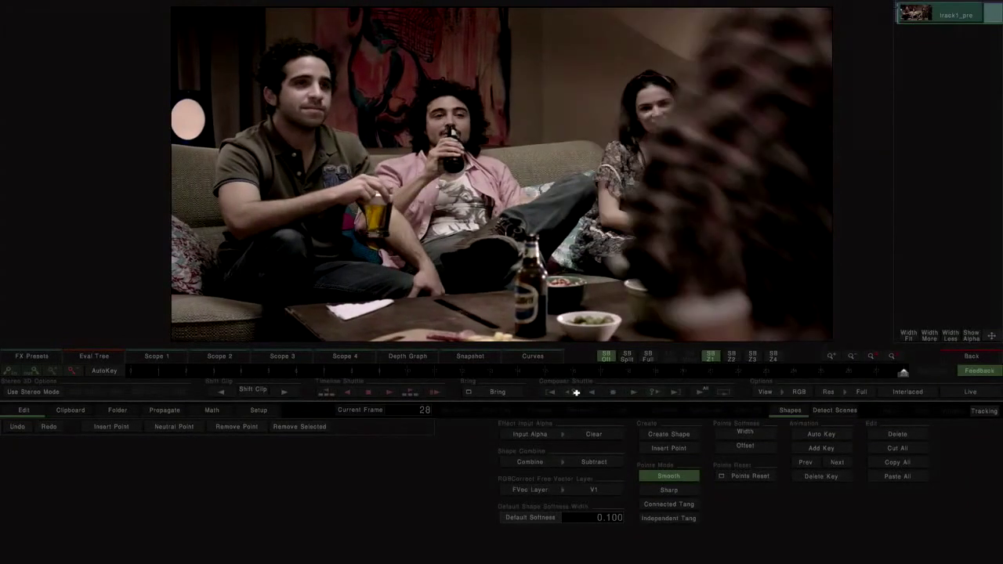
Play through the track1_pre clip to review the bottle's movement and return to the first frame
click(632, 392)
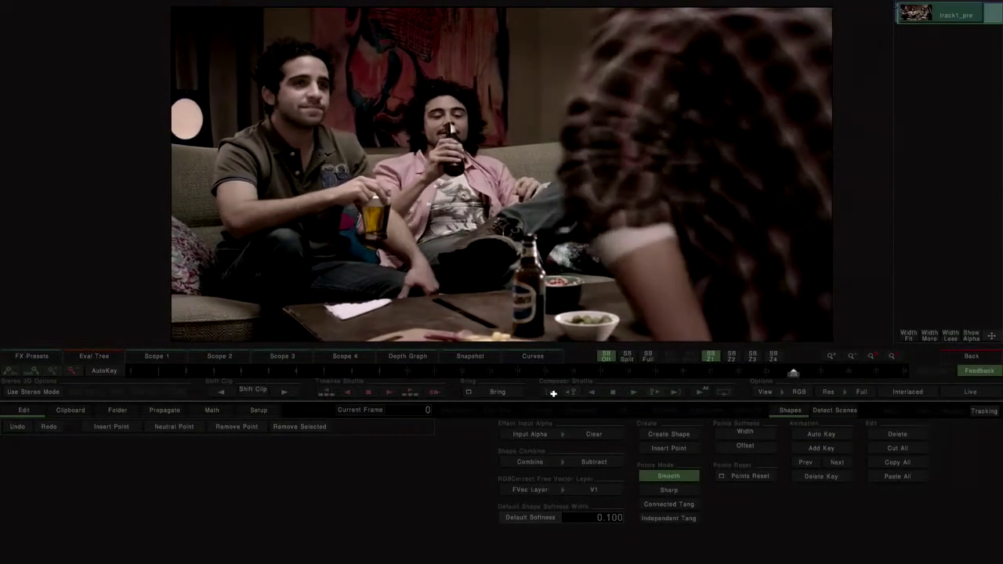
click(553, 392)
click(632, 392)
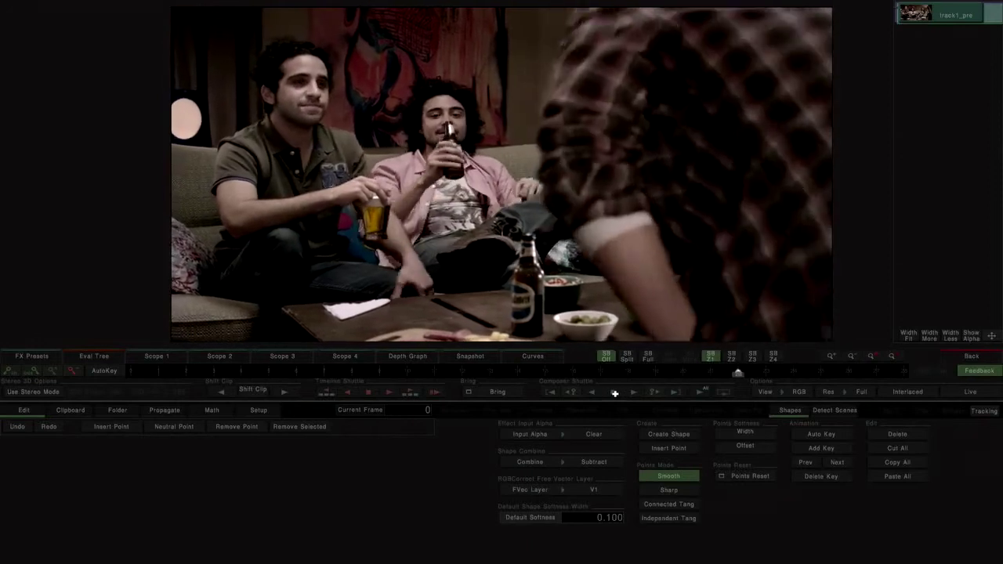
click(615, 392)
drag(886, 370, 131, 352)
Add a tracker on the neck of the middle man's bottle, track it forward, and review the resulting trajectory
click(984, 412)
click(508, 196)
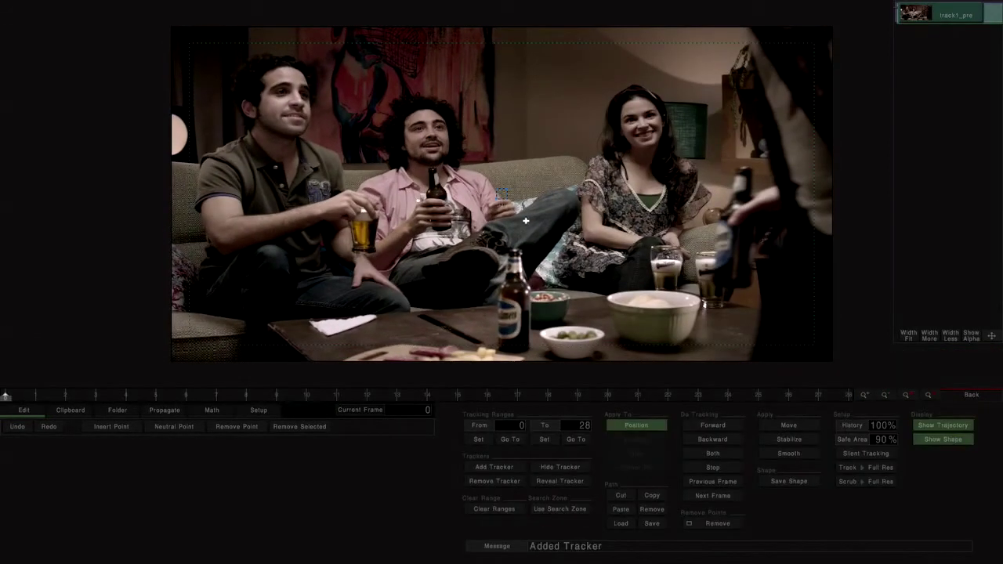
drag(498, 193, 434, 178)
scroll(439, 185, up, 8)
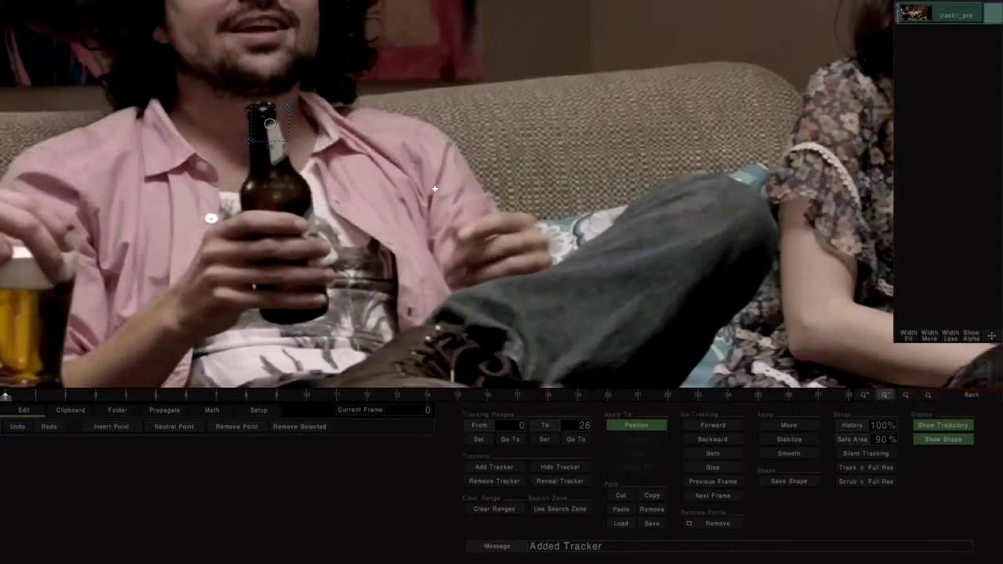
scroll(624, 320, up, 2)
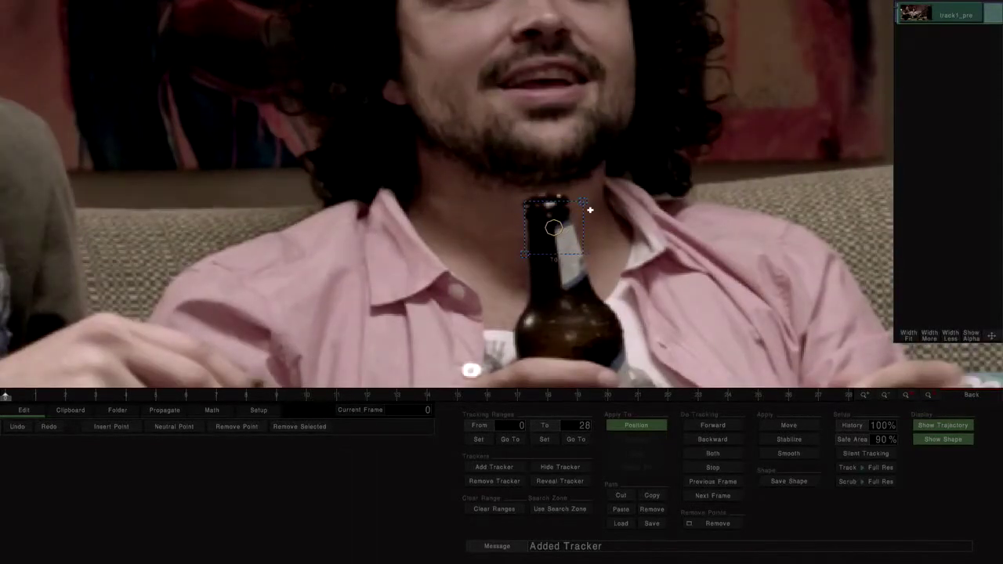
click(713, 425)
drag(4, 397, 156, 396)
drag(128, 428, 4, 398)
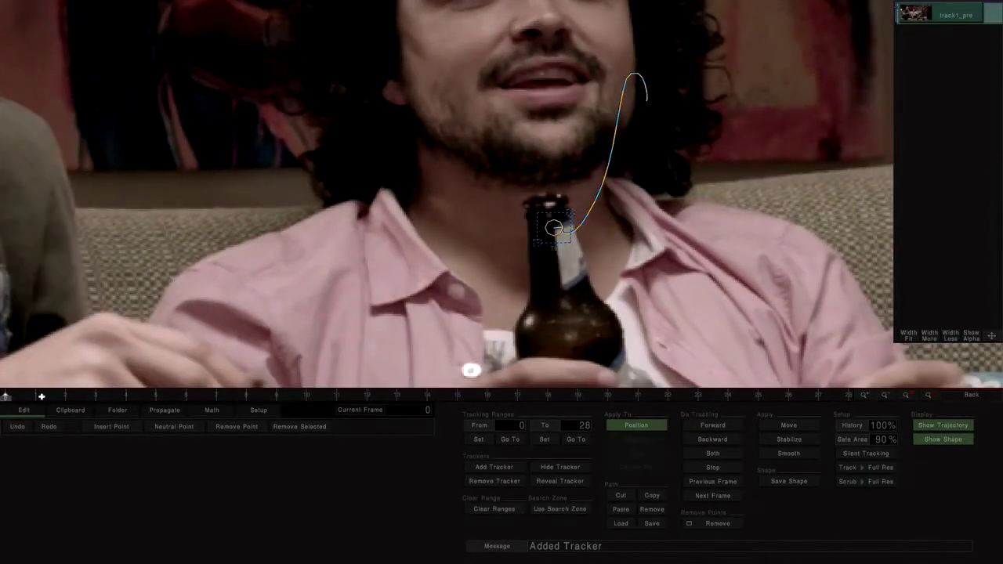
Return to the timeline, open the Comp3D effect above track1_pre and set its Background option to No
click(987, 391)
click(965, 357)
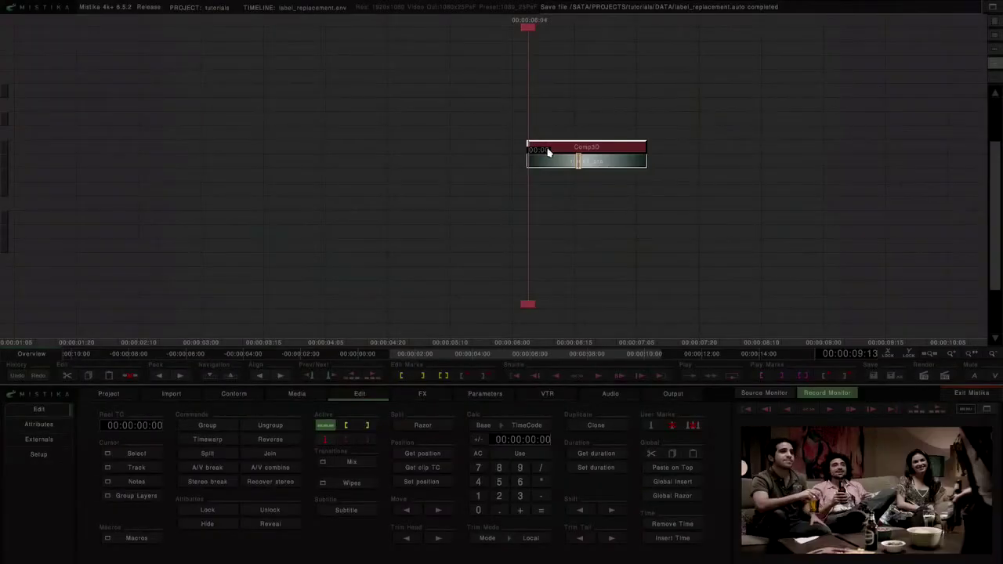
double_click(547, 149)
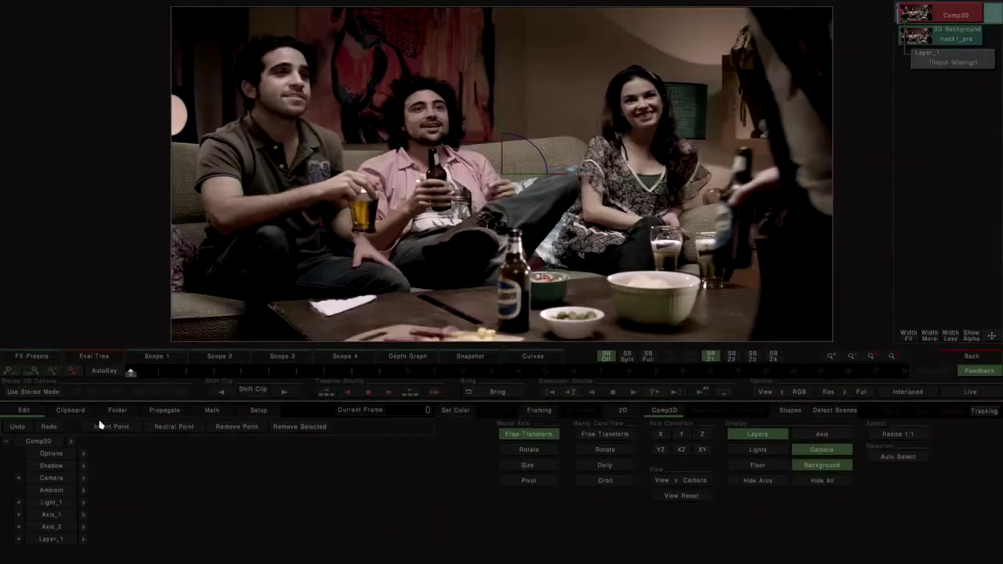
click(83, 453)
click(232, 454)
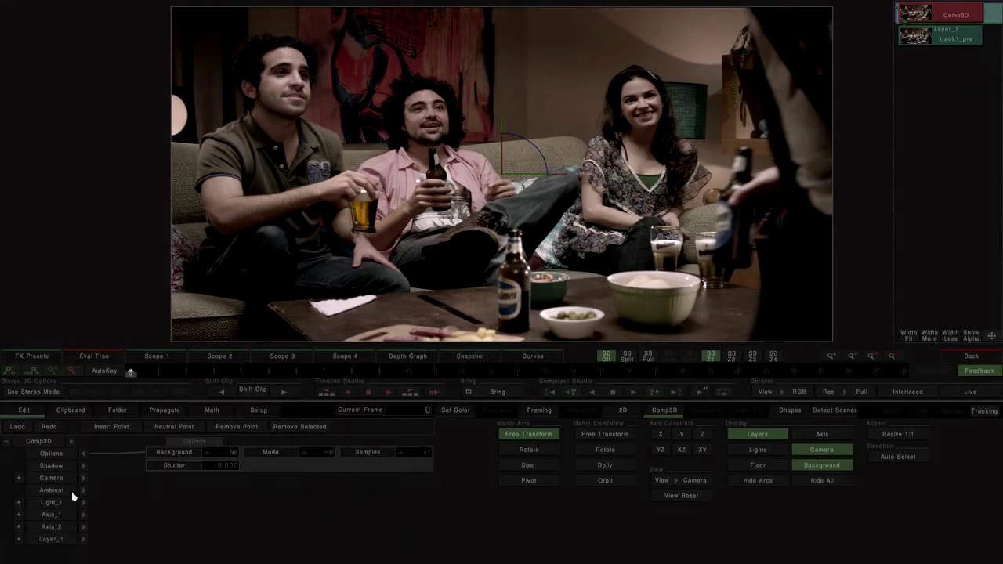
Apply the tracking data to Axis_2 of the Comp3D as a stabilization
click(53, 527)
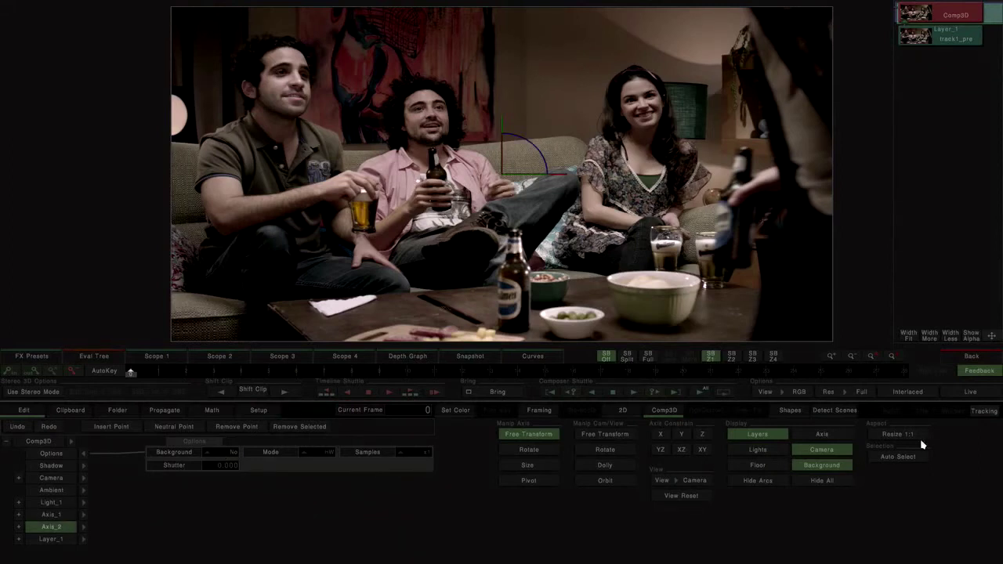
click(984, 411)
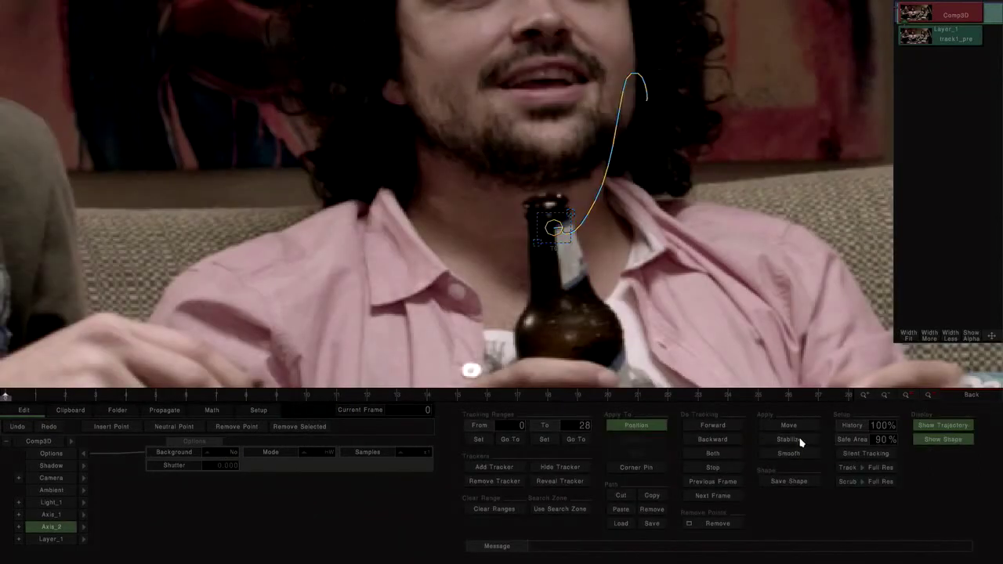
click(986, 396)
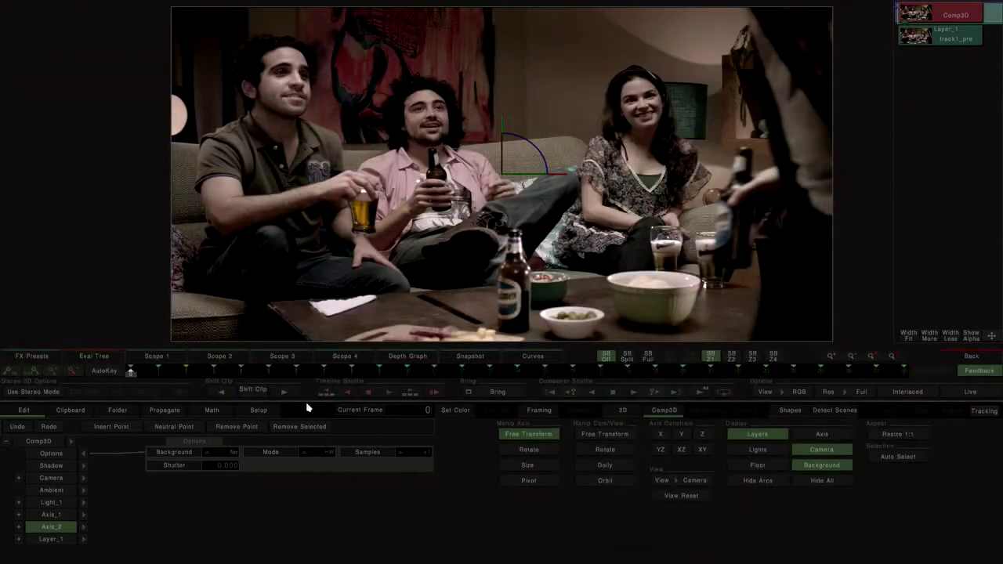
Play the stabilized shot from the first frame to check the bottle's steadiness
click(640, 392)
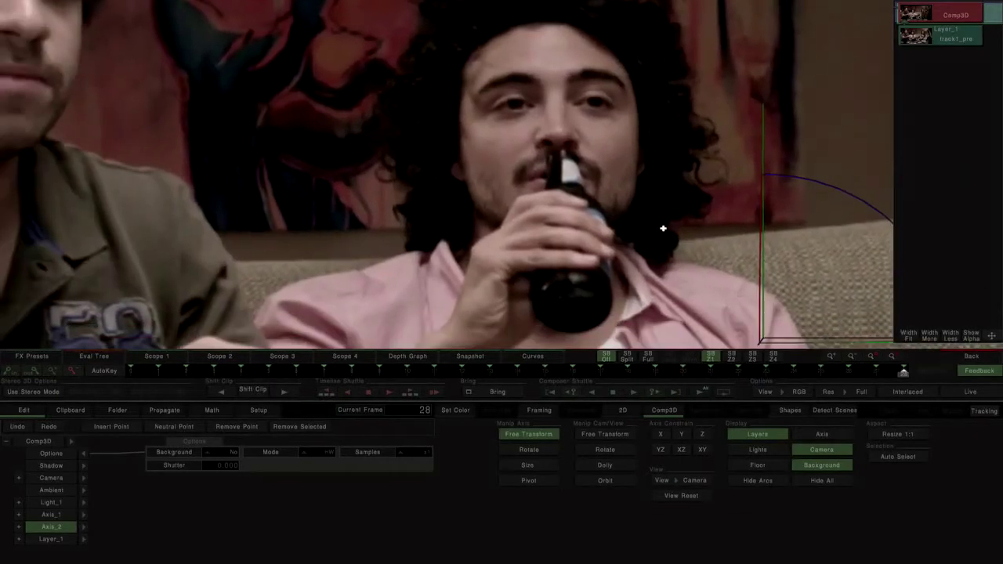
click(547, 392)
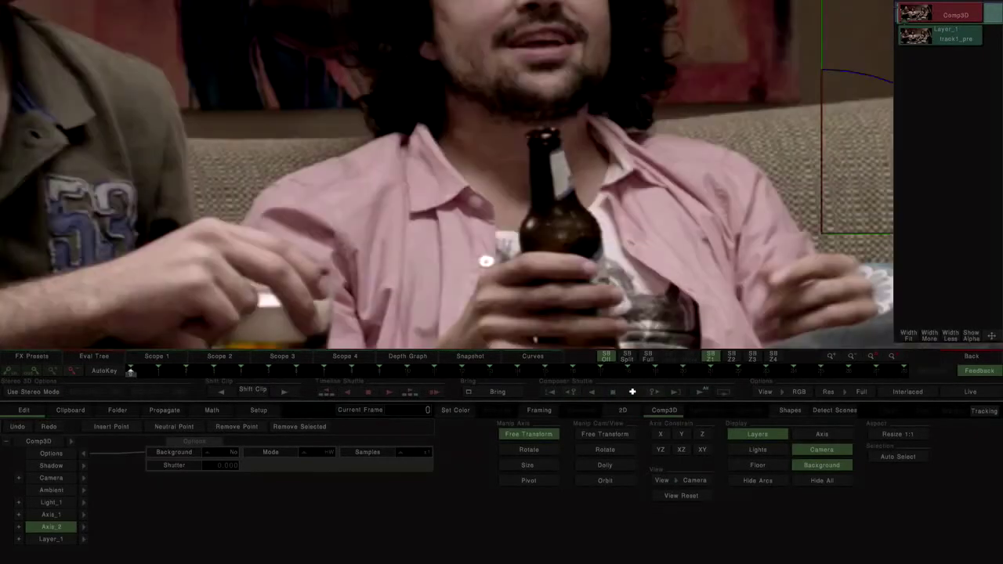
click(633, 391)
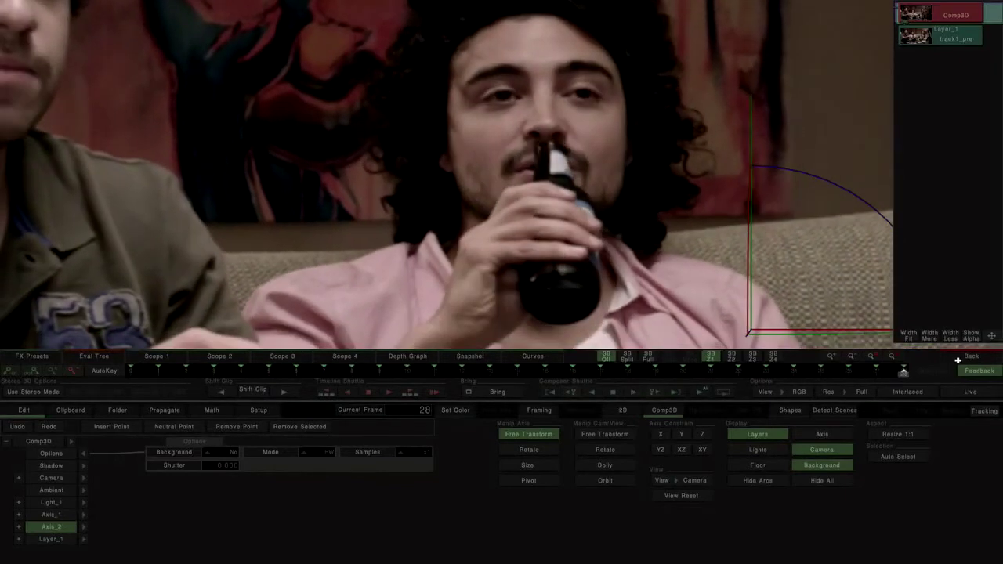
Return to the timeline, place the botella_denoise clip with Scope and Warper effects beside the Comp3D stack, and open the Scope
click(960, 359)
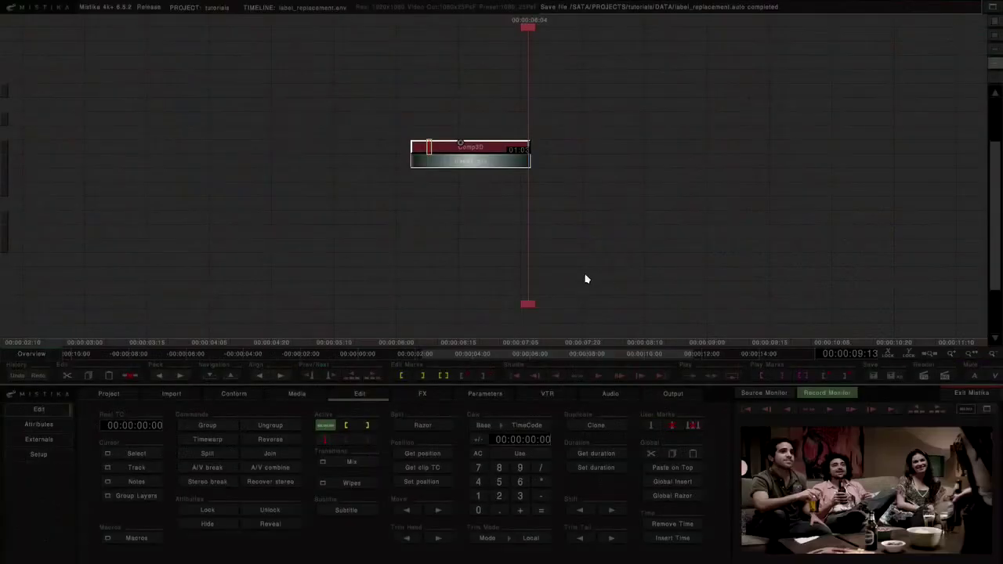
drag(533, 267, 574, 255)
click(617, 137)
key(ctrl+v)
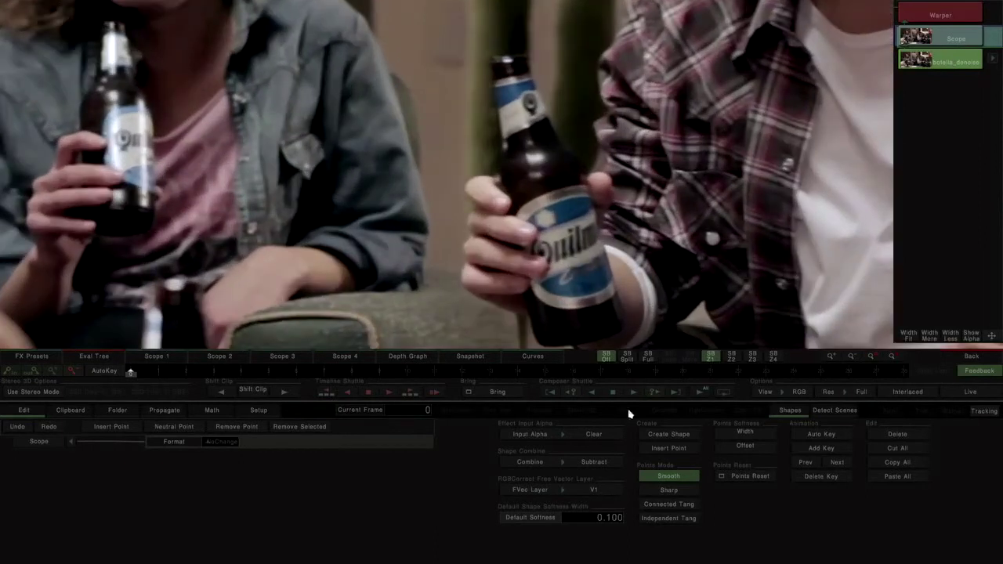
Draw a closed Scope shape around the outline of the bottle held by the man in the plaid shirt
click(660, 441)
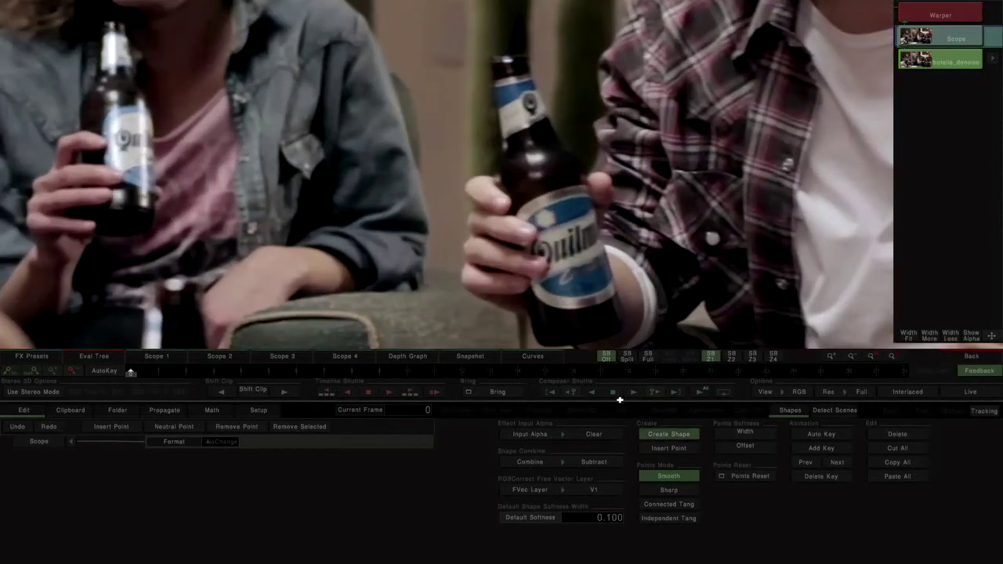
click(532, 77)
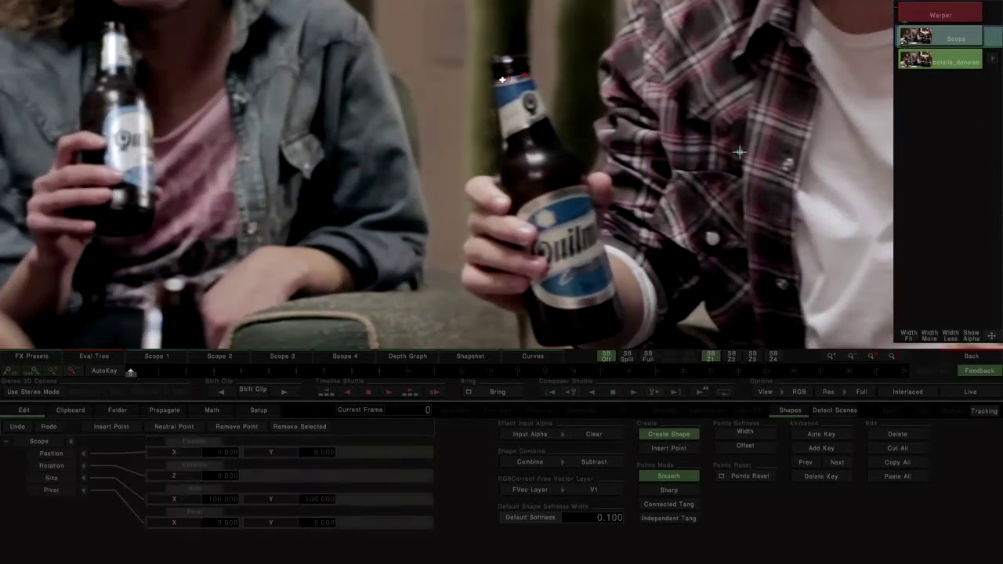
click(502, 170)
click(518, 287)
mouse_move(533, 302)
mouse_down()
mouse_move(518, 246)
mouse_move(525, 292)
mouse_up()
mouse_move(598, 279)
mouse_down()
mouse_move(607, 271)
mouse_move(602, 229)
mouse_up()
drag(570, 114, 538, 76)
click(518, 23)
click(514, 18)
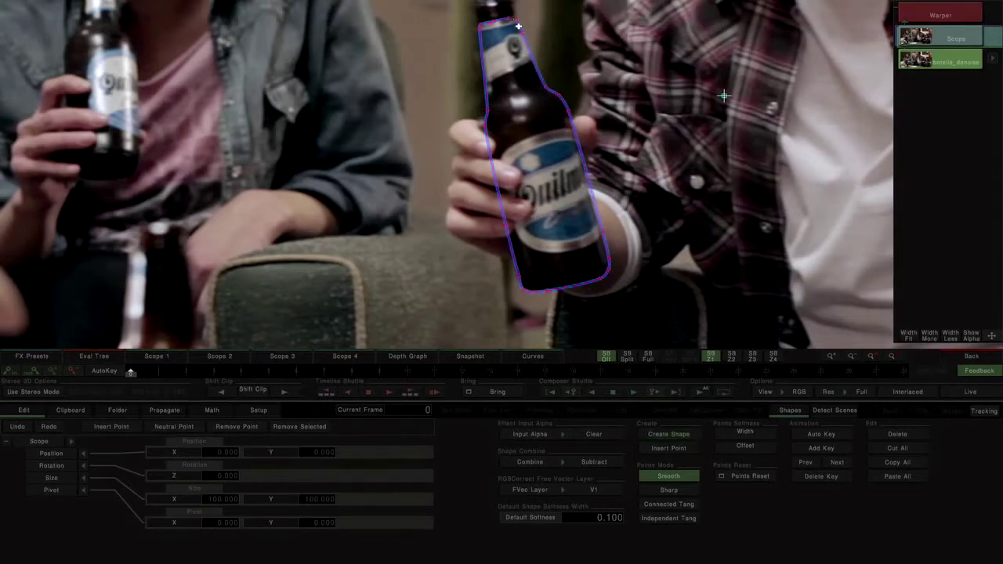
Switch the view to RGBxA, set the bottle shape's combine mode to Add, and return to the timeline
click(797, 386)
click(793, 381)
scroll(597, 227, down, 1)
click(594, 461)
click(567, 410)
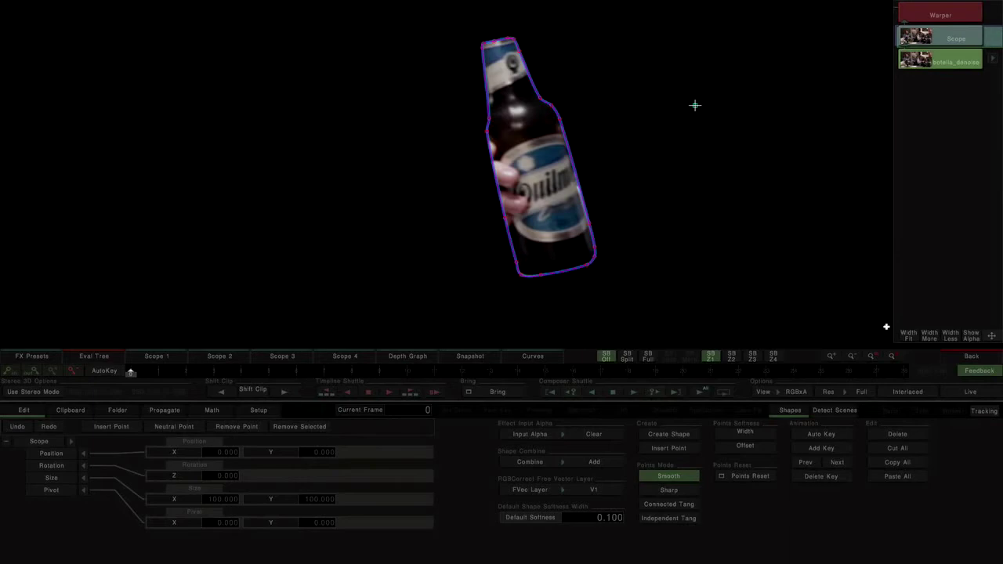
click(972, 357)
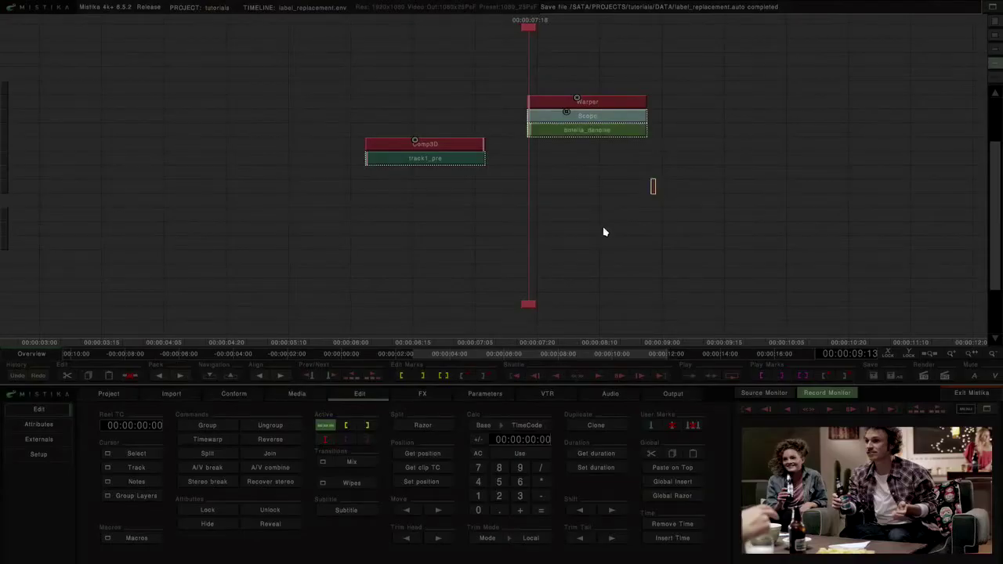
Stack the Warper and Comp3D clips, add a new Comp3D effect over them, and open it at the first frame
drag(558, 170, 637, 158)
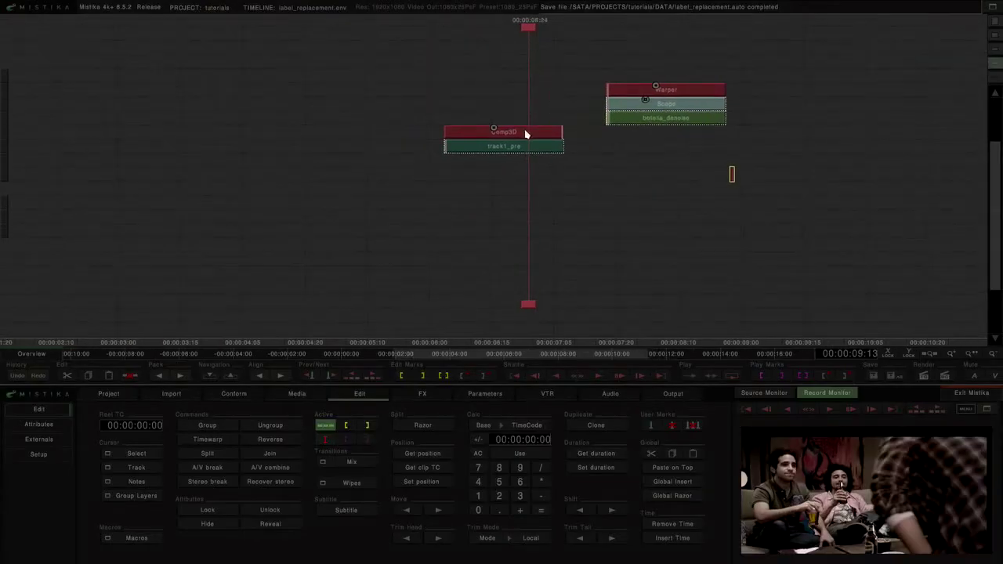
drag(663, 101, 635, 169)
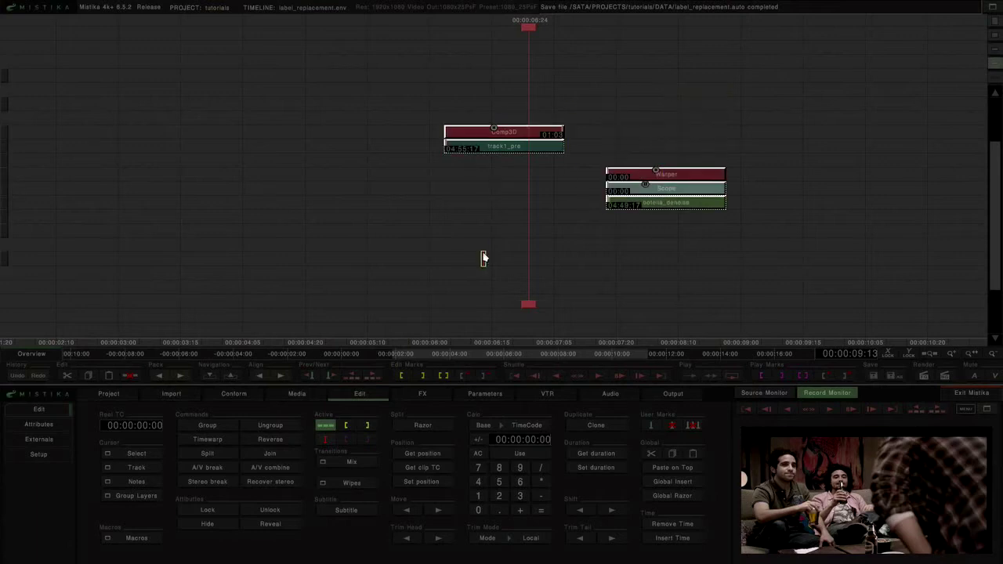
key(shift+Left)
key(c)
click(593, 132)
double_click(530, 120)
mouse_move(141, 372)
mouse_down()
mouse_move(747, 365)
mouse_move(0, 353)
mouse_up()
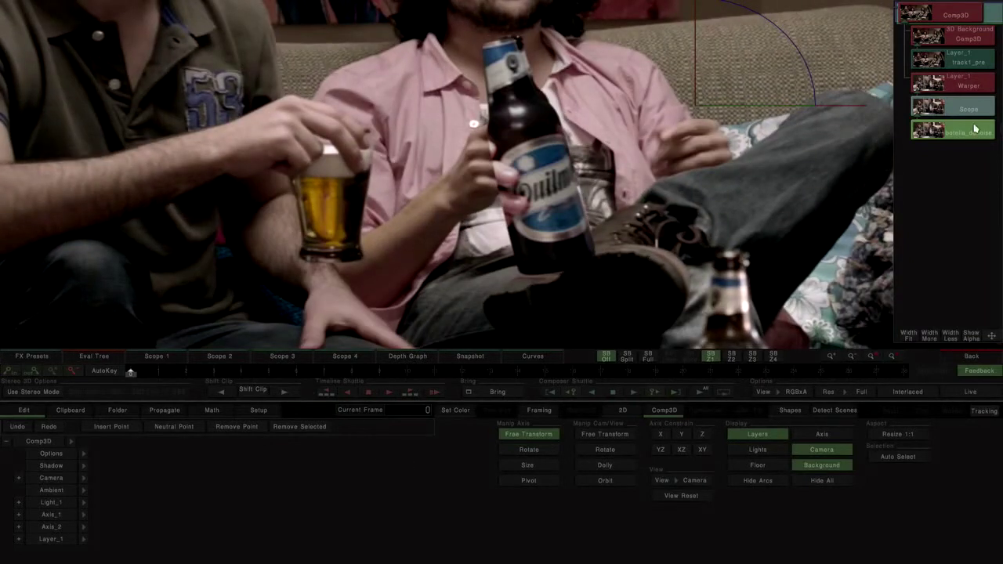
Move the pivot of Layer_1 to the top of the cut-out bottle
click(67, 541)
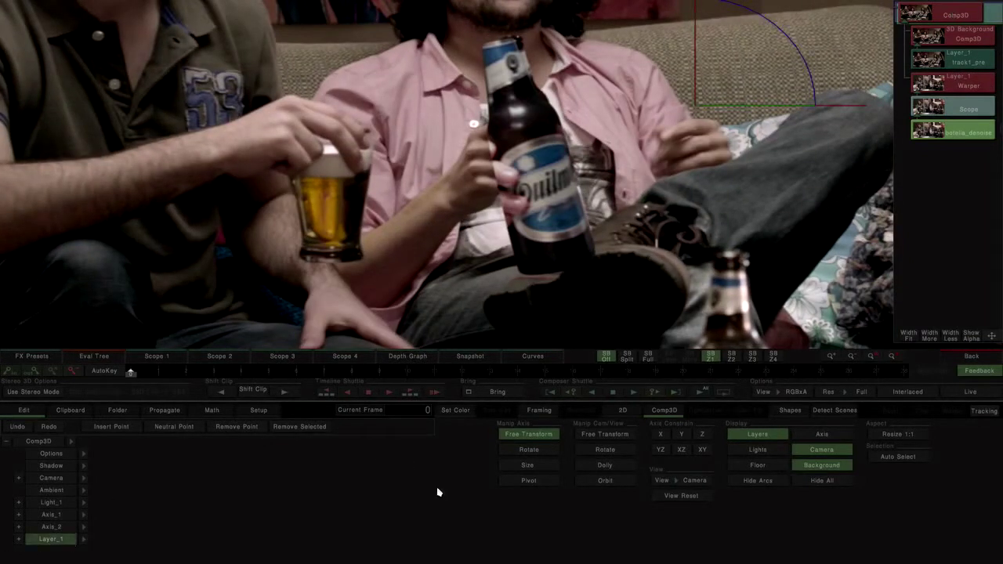
click(538, 481)
drag(734, 99, 532, 38)
Scale, rotate and position the cut-out bottle layer with Free Transform so it stands beside the middle man's bottle
click(554, 434)
drag(635, 227, 625, 120)
drag(682, 68, 668, 135)
drag(652, 55, 657, 62)
drag(628, 156, 642, 155)
mouse_move(210, 375)
mouse_down()
mouse_move(924, 385)
mouse_move(471, 366)
mouse_move(69, 368)
mouse_up()
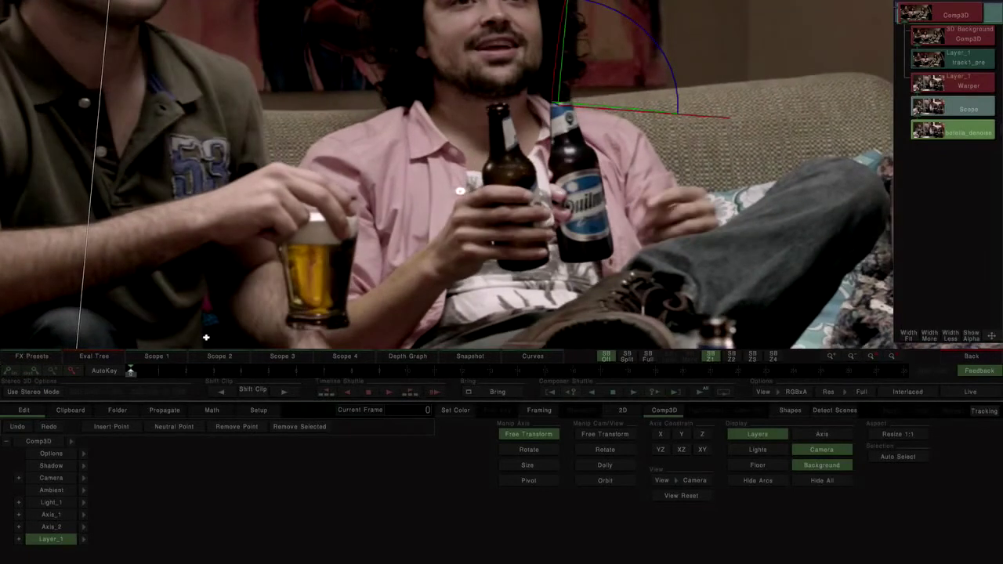
drag(621, 246, 519, 244)
drag(133, 370, 2, 350)
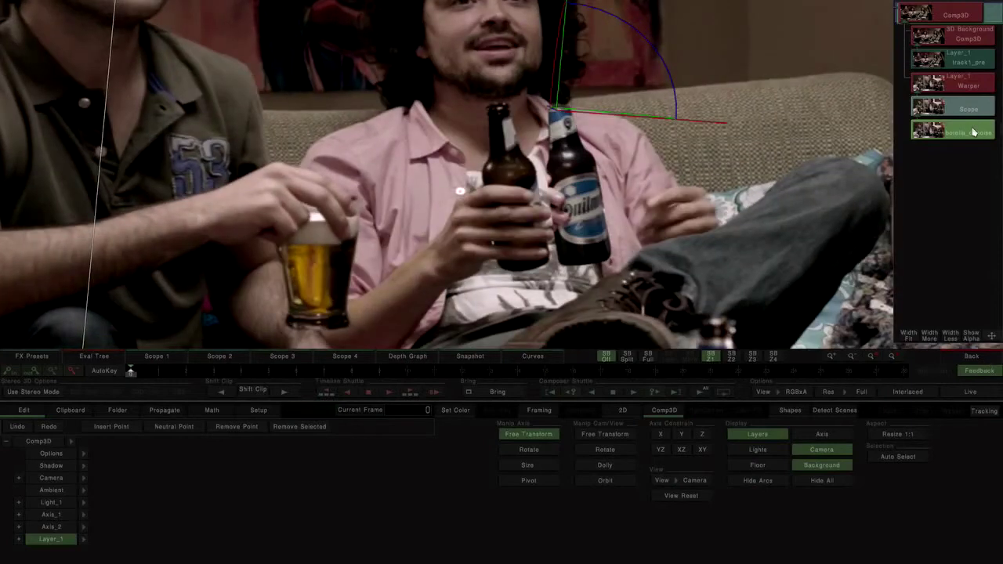
Draw a wide soft-edged Scope shape that fades out the bottle's lower end, and check the result in the Comp3D
click(972, 109)
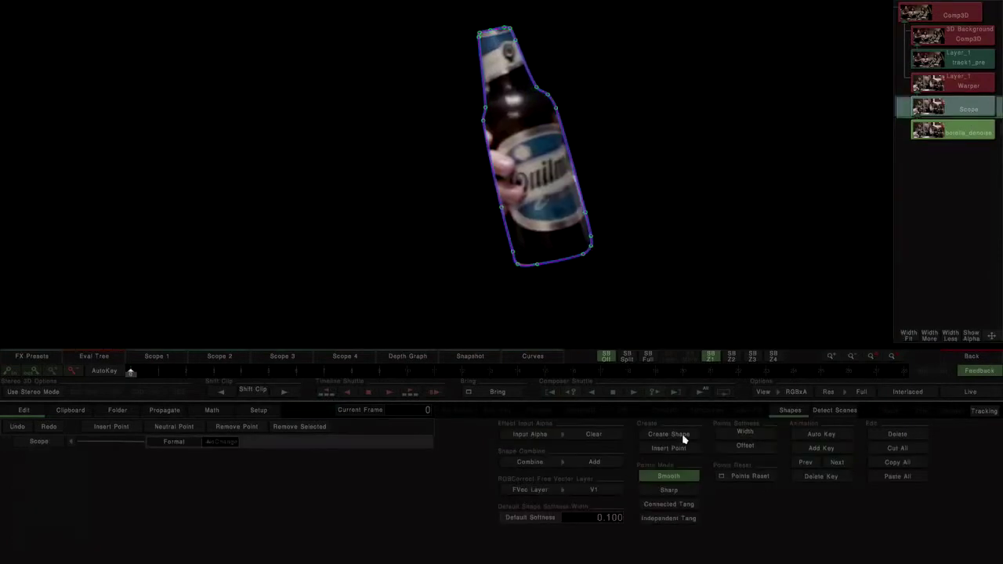
click(668, 434)
mouse_move(657, 235)
mouse_down()
mouse_move(606, 225)
mouse_move(509, 233)
mouse_move(466, 265)
mouse_move(470, 292)
mouse_move(564, 307)
mouse_move(667, 300)
mouse_up()
click(599, 468)
click(594, 454)
mouse_move(751, 435)
mouse_down()
mouse_move(811, 428)
mouse_move(740, 448)
mouse_up()
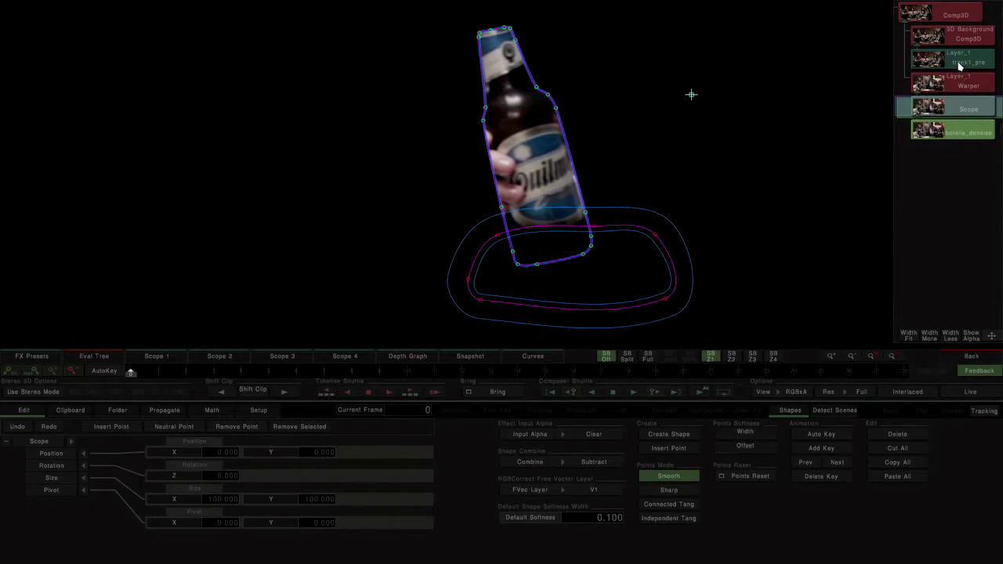
click(960, 15)
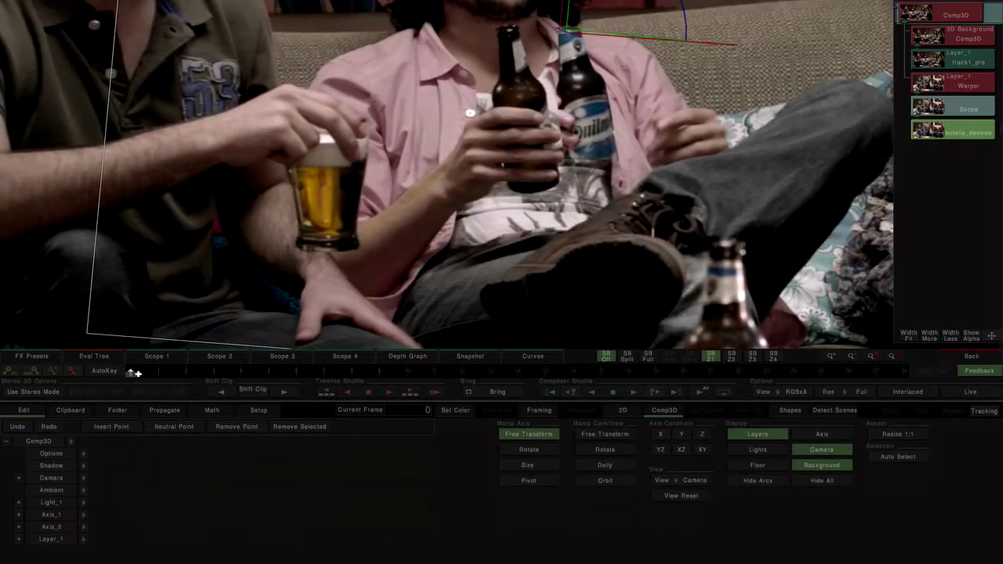
drag(151, 373, 1, 314)
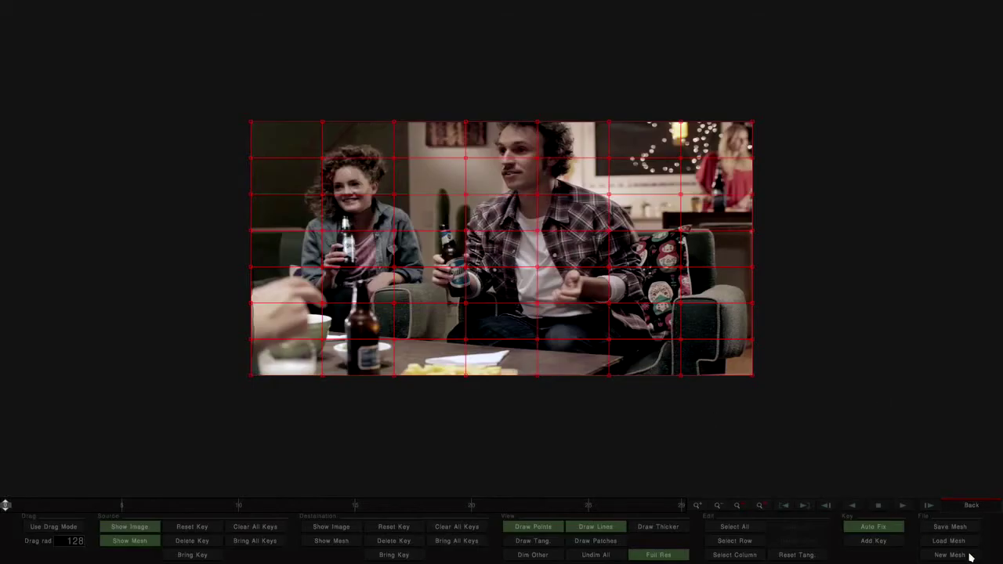
Create a new warp mesh with 1 subdivision in both X and Y
click(950, 555)
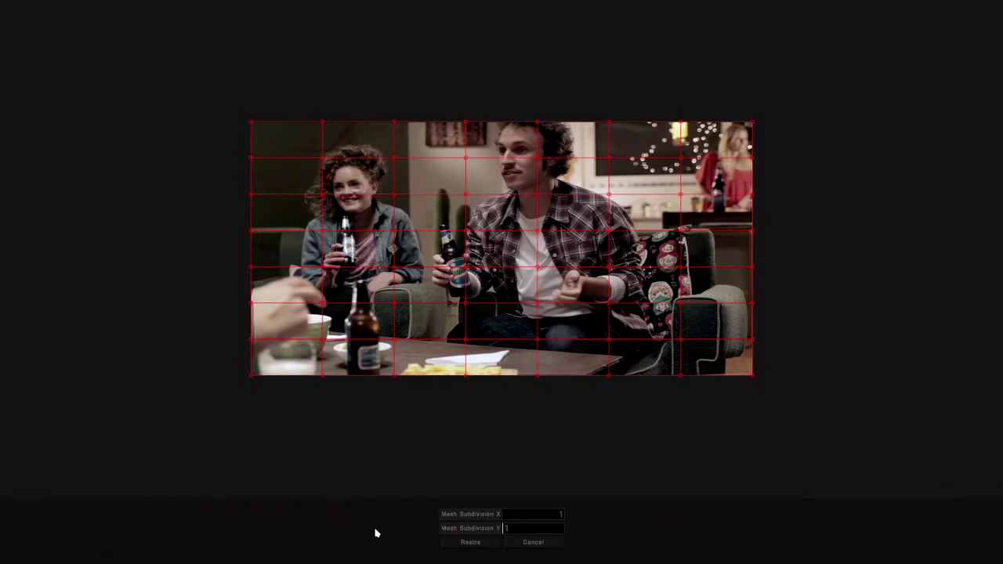
click(473, 543)
click(440, 533)
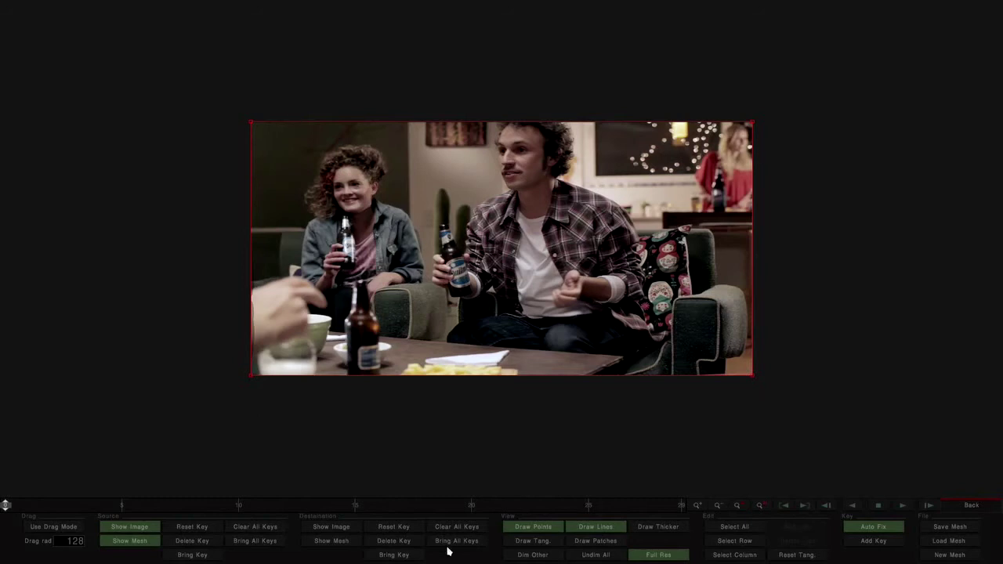
With patches drawn as a temporary guide, move the source mesh's corners outward so the grid tilts in line with the held bottle
click(598, 541)
drag(251, 127, 184, 109)
drag(752, 124, 739, 14)
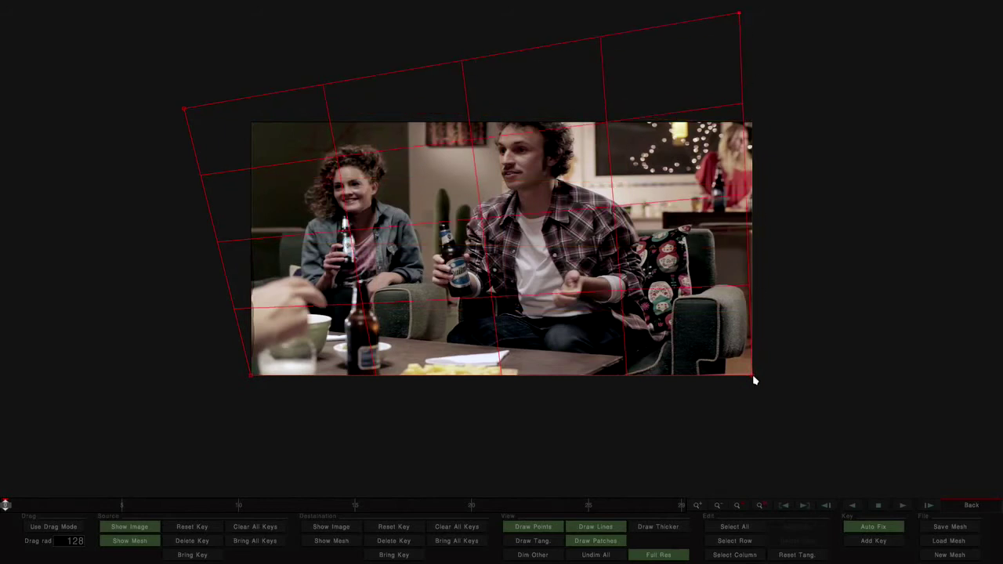
drag(753, 375, 857, 389)
drag(253, 380, 243, 476)
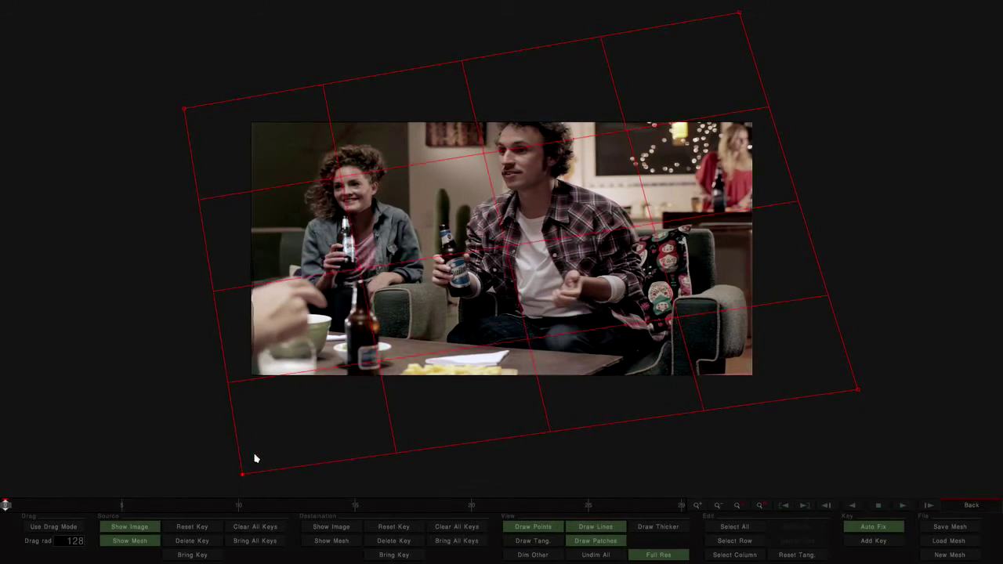
drag(749, 20, 767, 23)
mouse_move(667, 550)
click(609, 541)
Add two lengthwise source mesh lines, one along each side of the man's held bottle
drag(91, 70, 305, 498)
key(a)
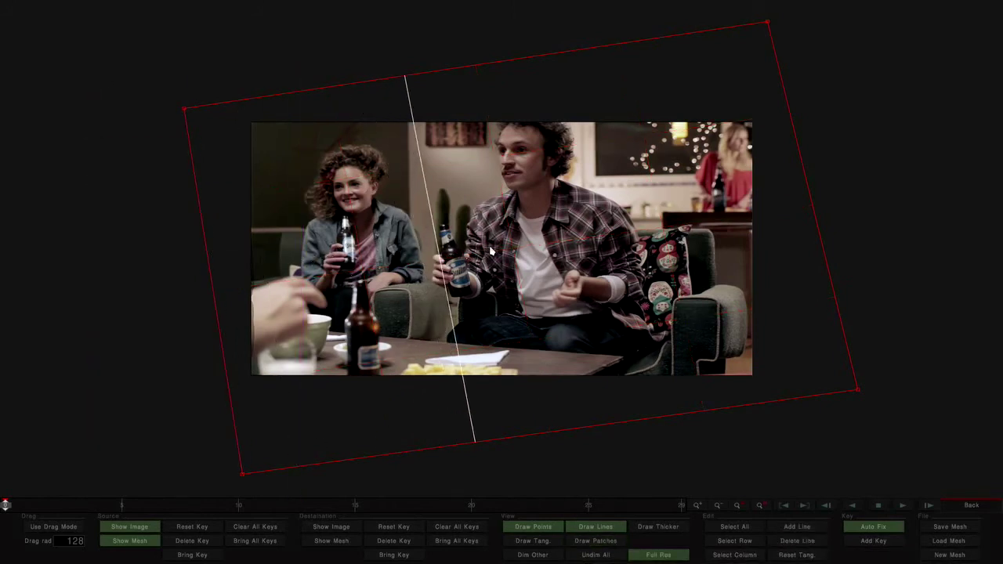
click(489, 251)
key(a)
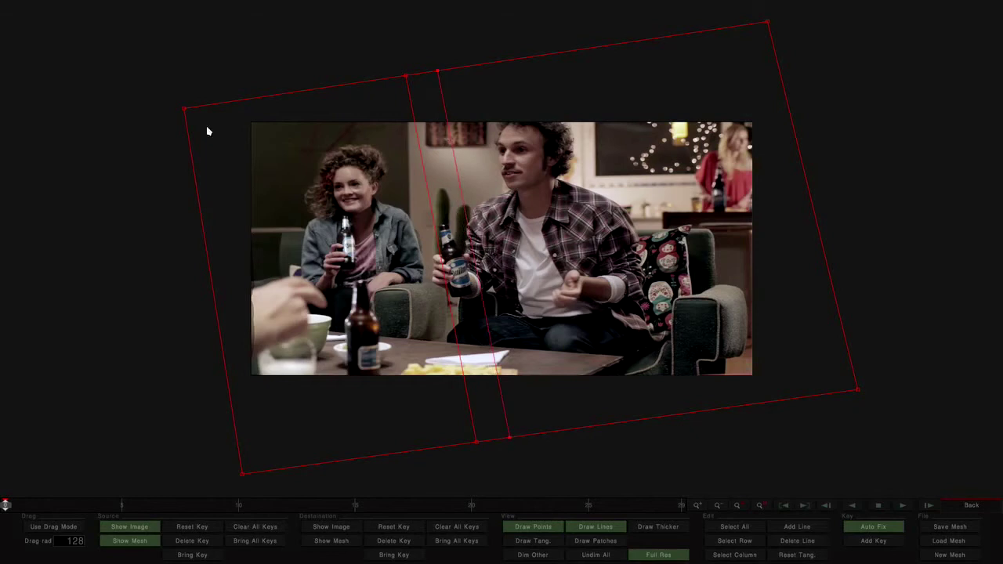
Add five crosswise mesh lines over the held bottle, from the top of its neck label down to its base
drag(84, 85, 1000, 121)
drag(790, 8, 97, 167)
key(a)
click(443, 227)
key(a)
click(459, 299)
key(a)
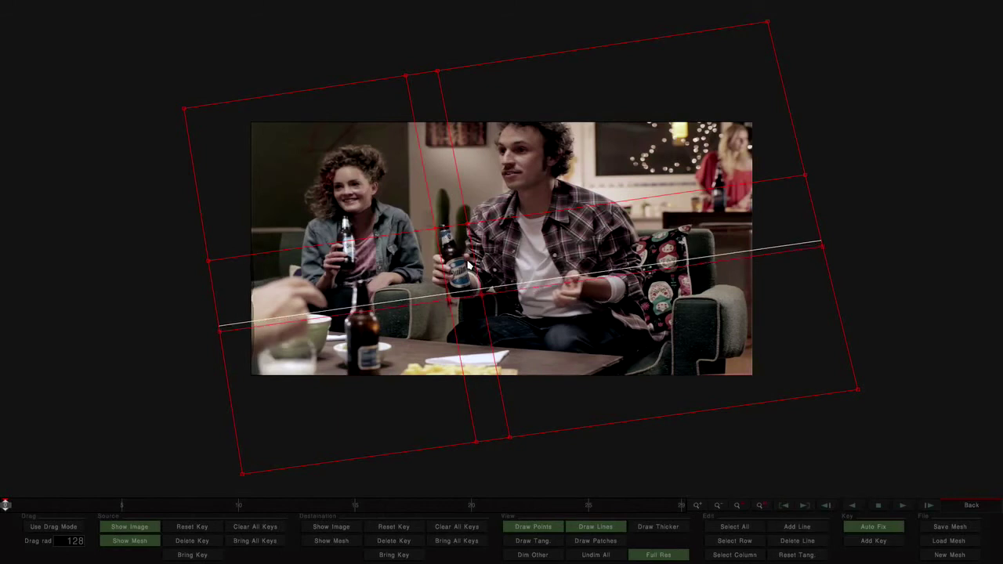
key(a)
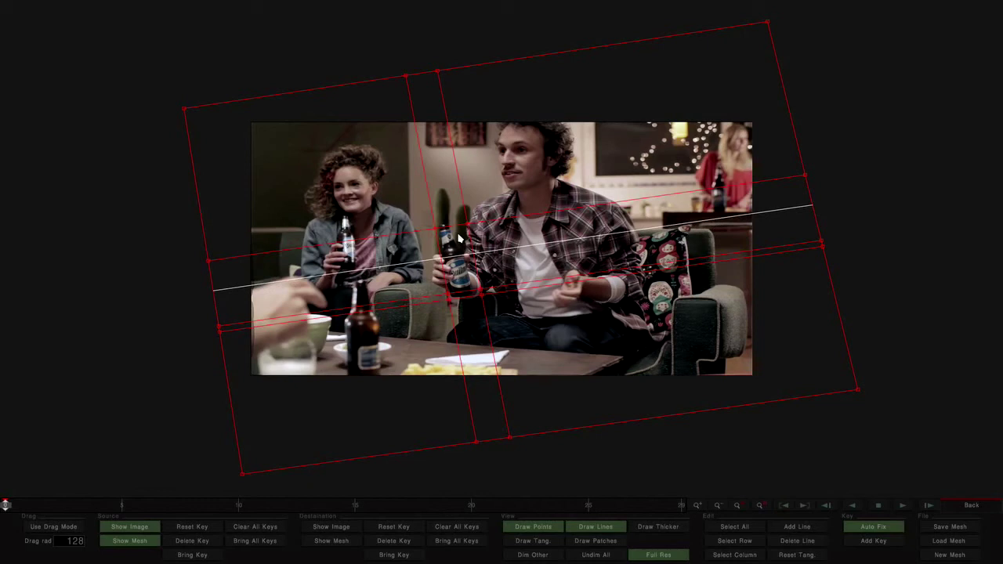
key(a)
key(a)
Add lengthwise mesh lines along the bottle's centre and outside both its sides, plus crosswise lines above and below the bottle
click(437, 71)
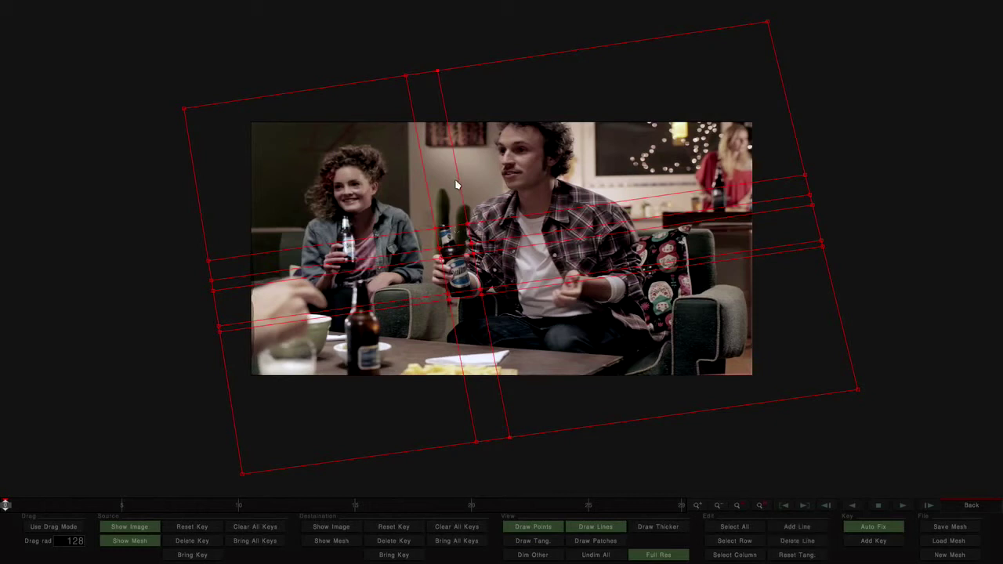
click(362, 185)
click(489, 162)
click(397, 114)
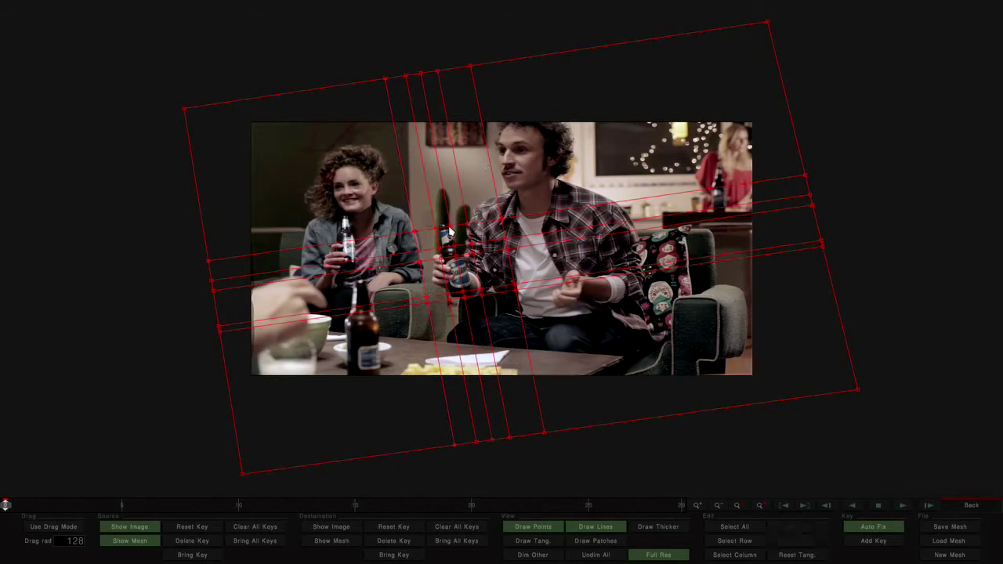
click(457, 196)
Select the mesh points around the held bottle and dim all the others
key(plus)
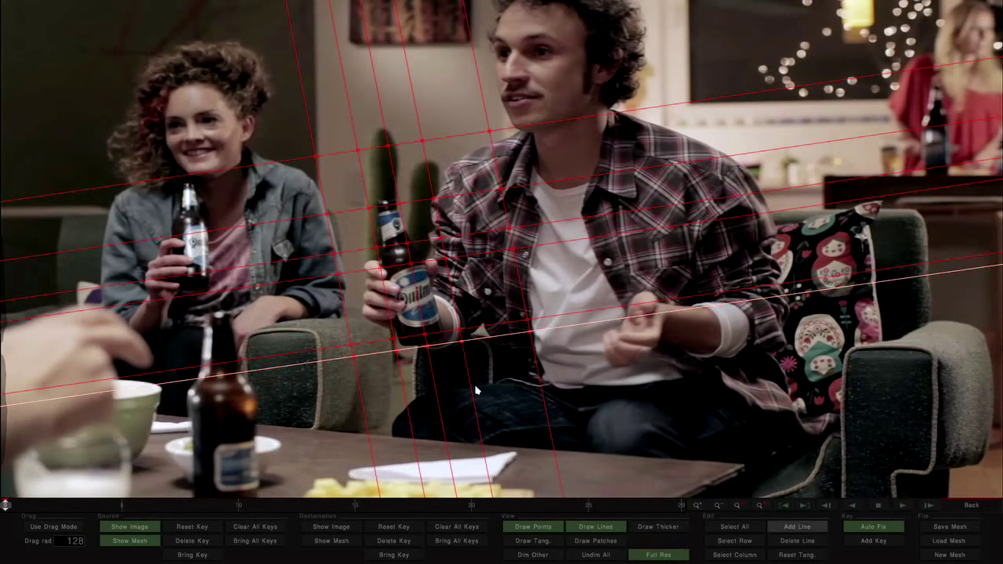
key(plus)
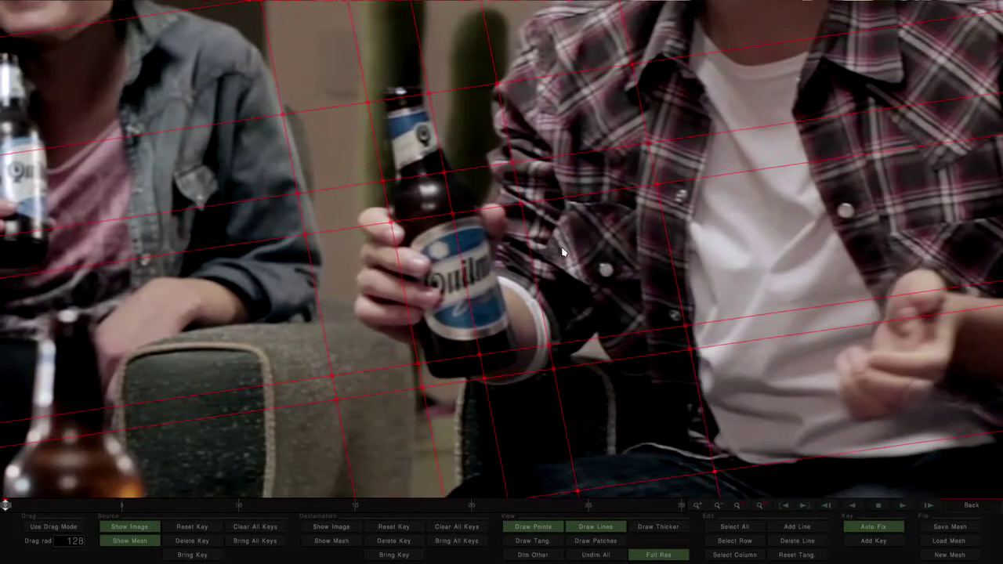
drag(563, 253, 574, 271)
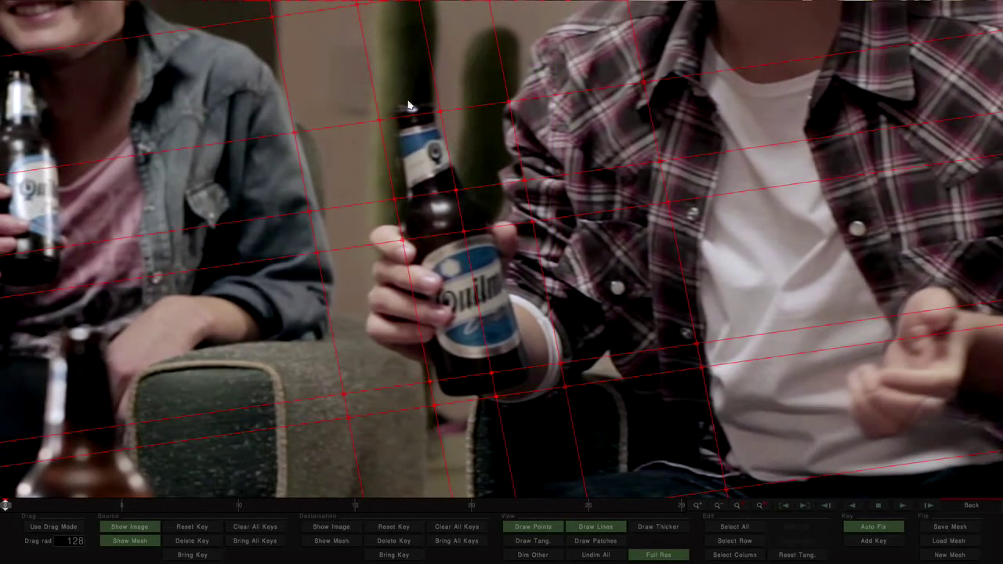
drag(349, 91, 610, 420)
click(547, 556)
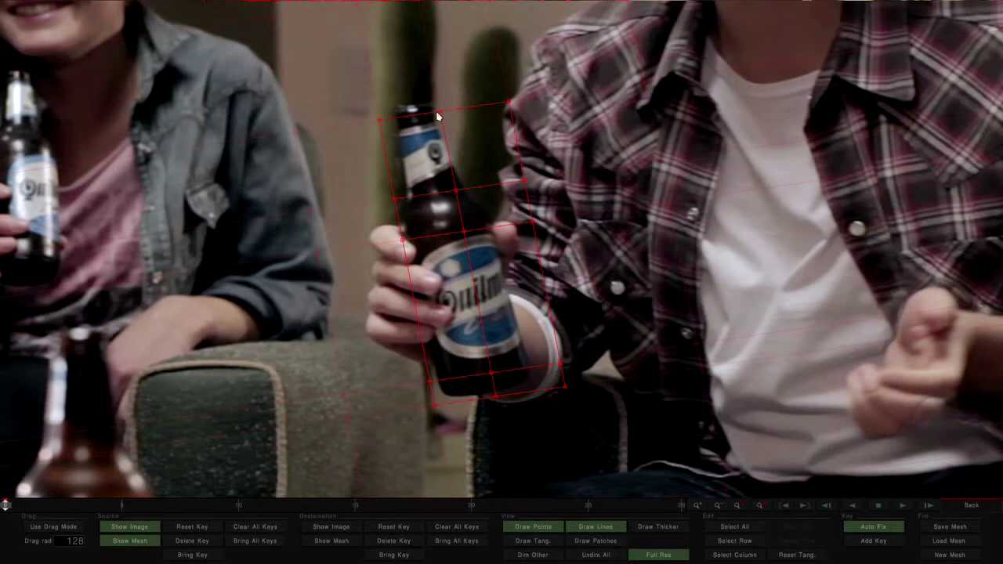
Fit the upper source mesh points to the edges of the bottle's neck label and shoulders
drag(383, 122, 397, 128)
drag(491, 115, 436, 124)
drag(457, 194, 405, 191)
drag(524, 185, 460, 168)
drag(532, 226, 495, 235)
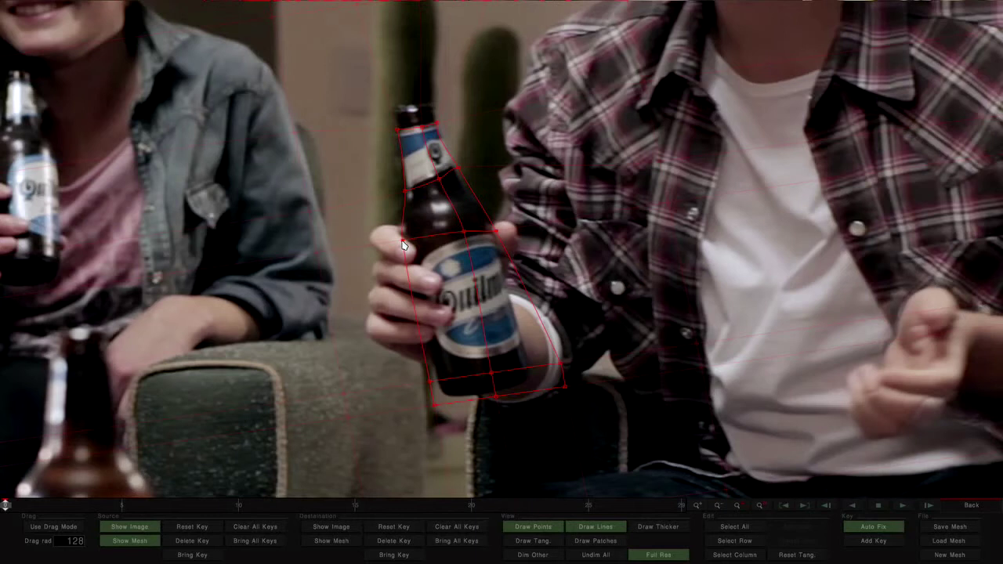
Fit the lower source mesh points to the bottle's body edges, the underside of the main label and the base
drag(405, 245, 406, 254)
drag(494, 376, 497, 366)
drag(561, 369, 526, 347)
drag(429, 383, 432, 366)
drag(436, 409, 443, 396)
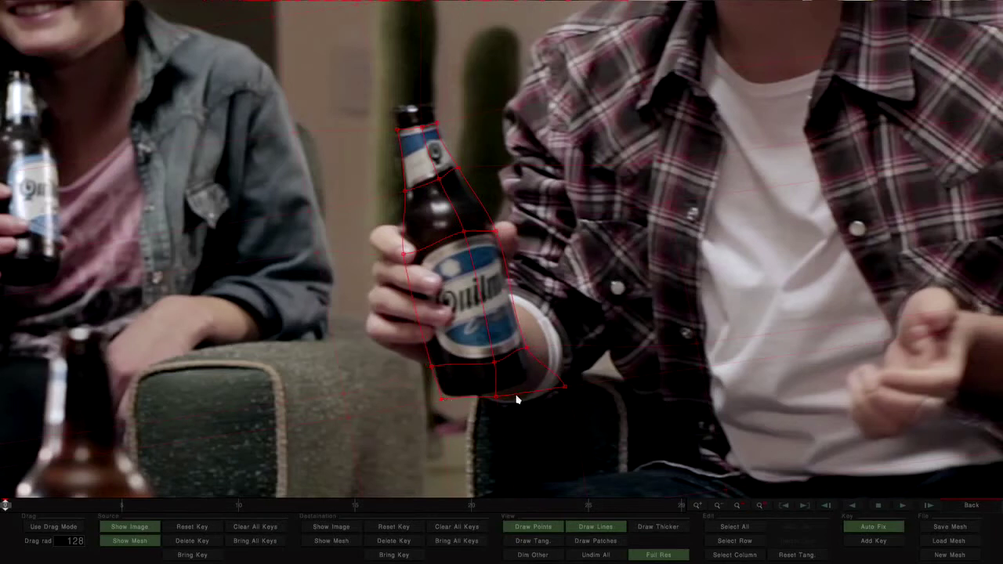
drag(567, 392, 538, 384)
Fine-tune the source mesh's centre-line points at the bottle's base and at the top of the main label
drag(443, 85, 449, 202)
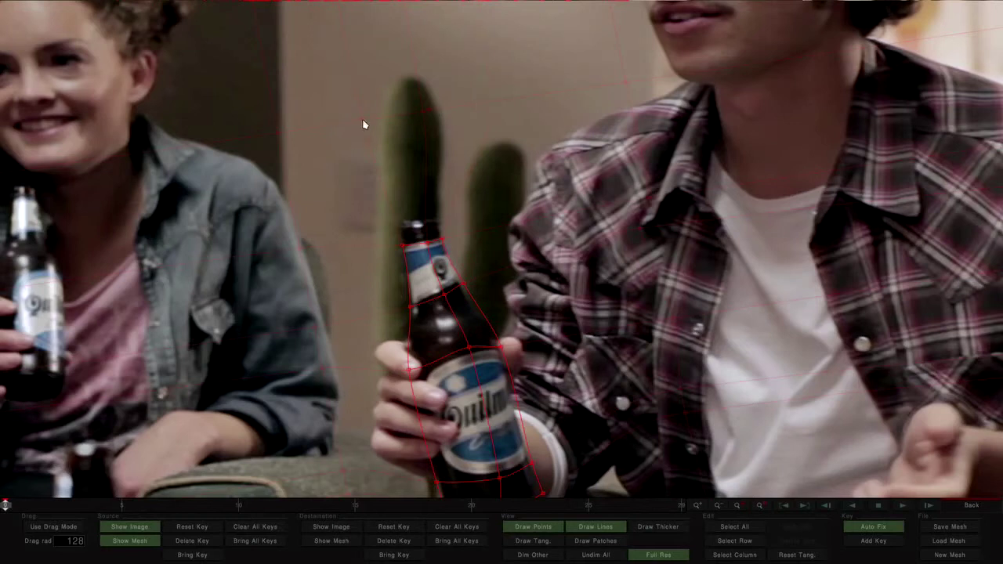
key(Right)
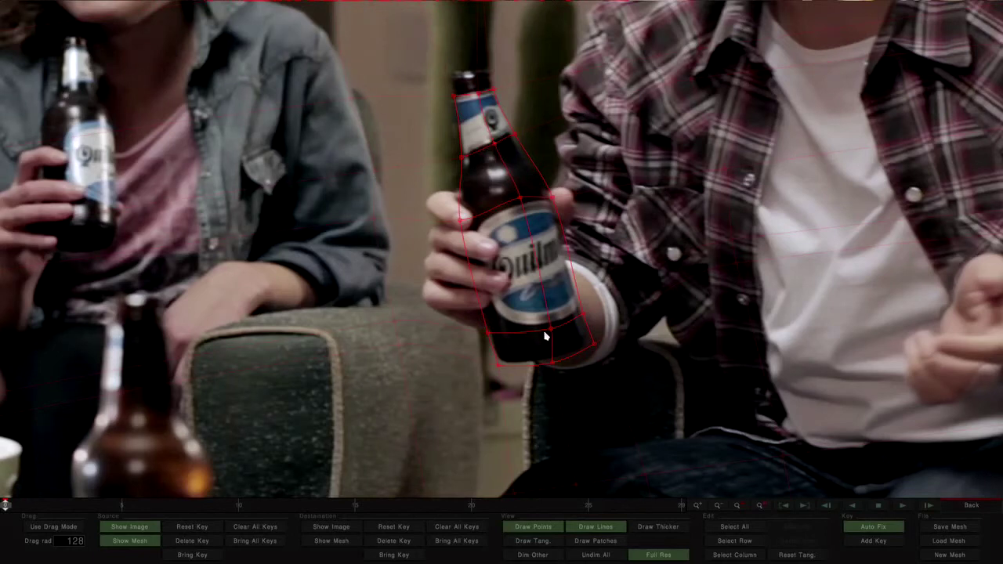
drag(552, 363, 560, 360)
drag(521, 200, 519, 202)
Show the destination image and mesh instead of the source ones, and bring the source key into the destination
click(149, 531)
click(135, 541)
click(314, 529)
click(329, 540)
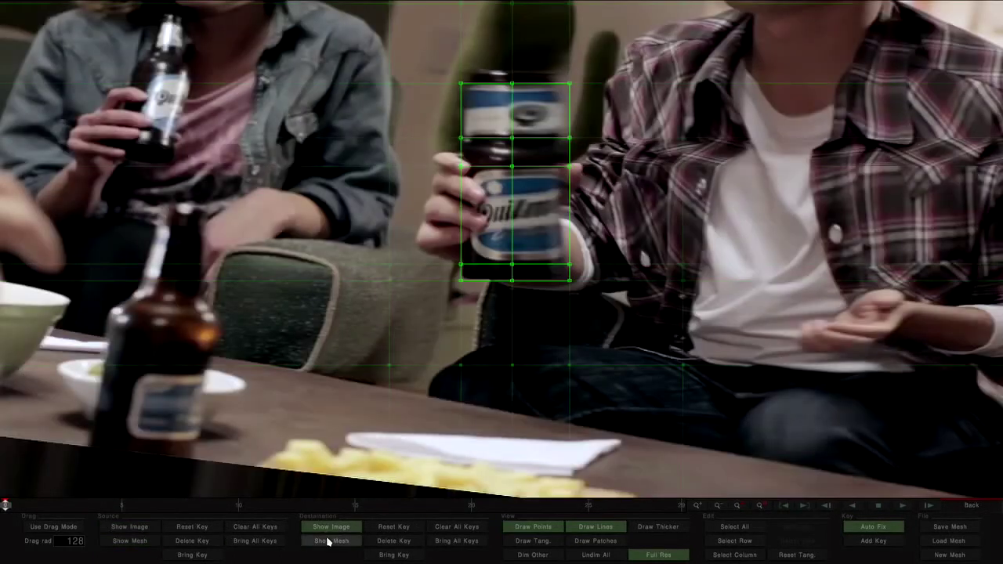
click(400, 554)
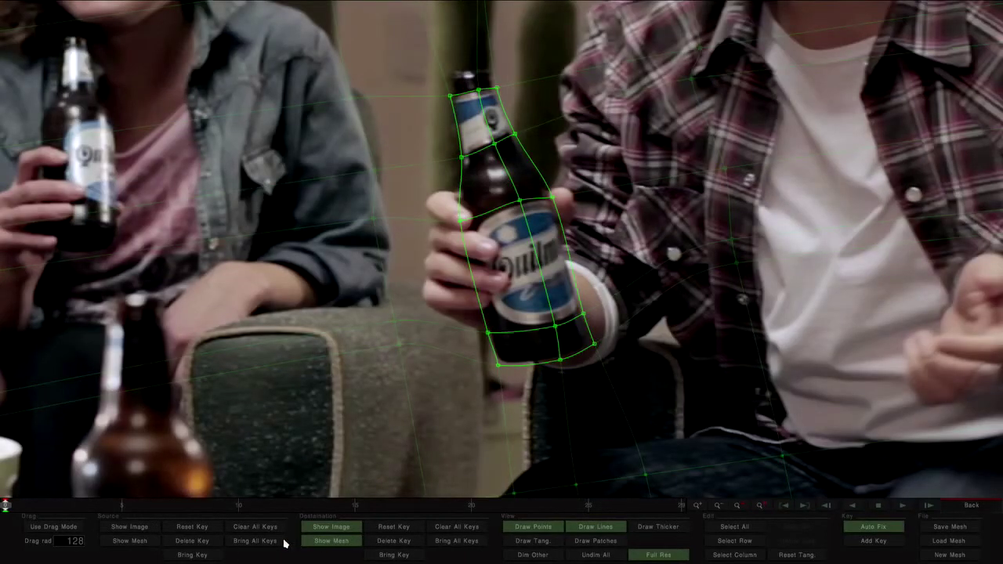
Move the destination mesh's centre column up and slightly left, and lower the outer points on both sides of the bottle
click(124, 544)
click(331, 542)
click(332, 542)
click(144, 541)
click(481, 93)
drag(521, 202, 516, 193)
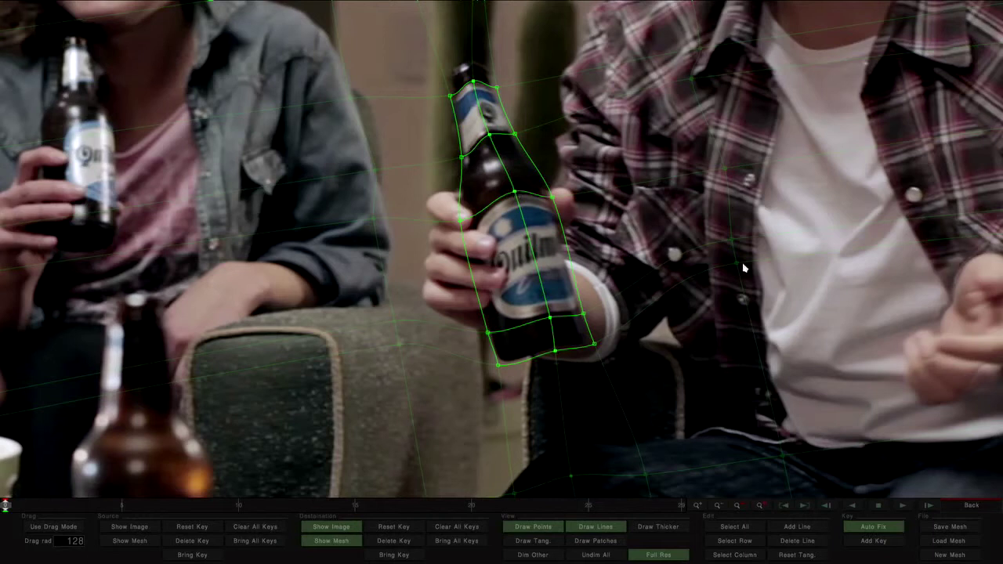
drag(739, 268, 763, 334)
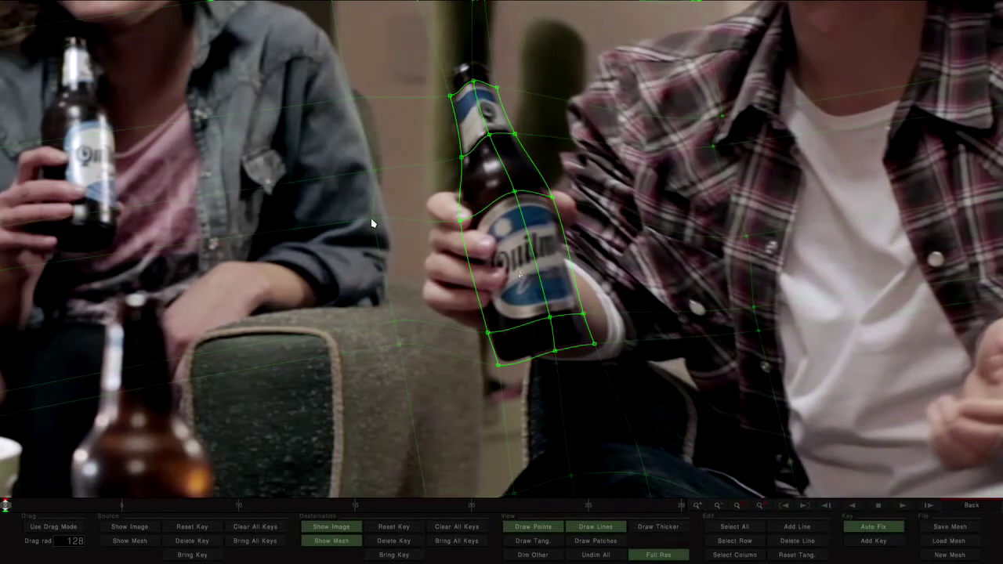
drag(373, 223, 379, 289)
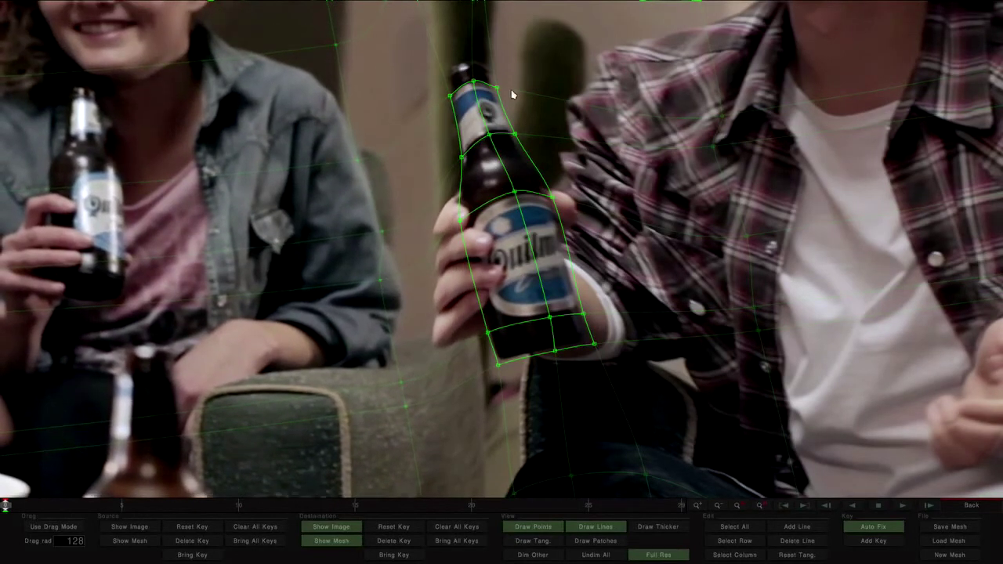
Refine the destination mesh's centre points at the neck label and at the top and underside of the main label
scroll(508, 110, up, 2)
drag(501, 119, 507, 186)
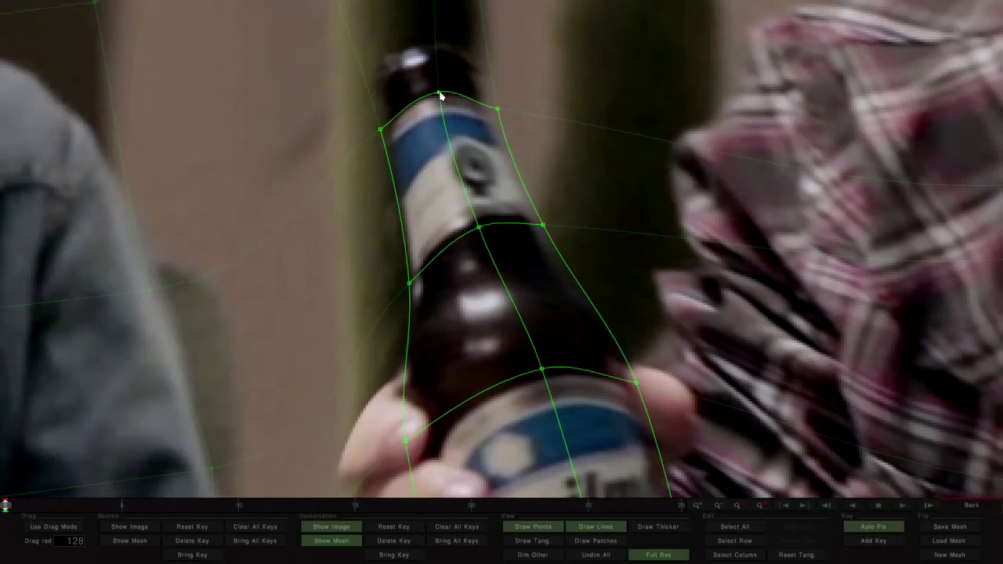
drag(439, 92, 443, 98)
drag(479, 228, 480, 233)
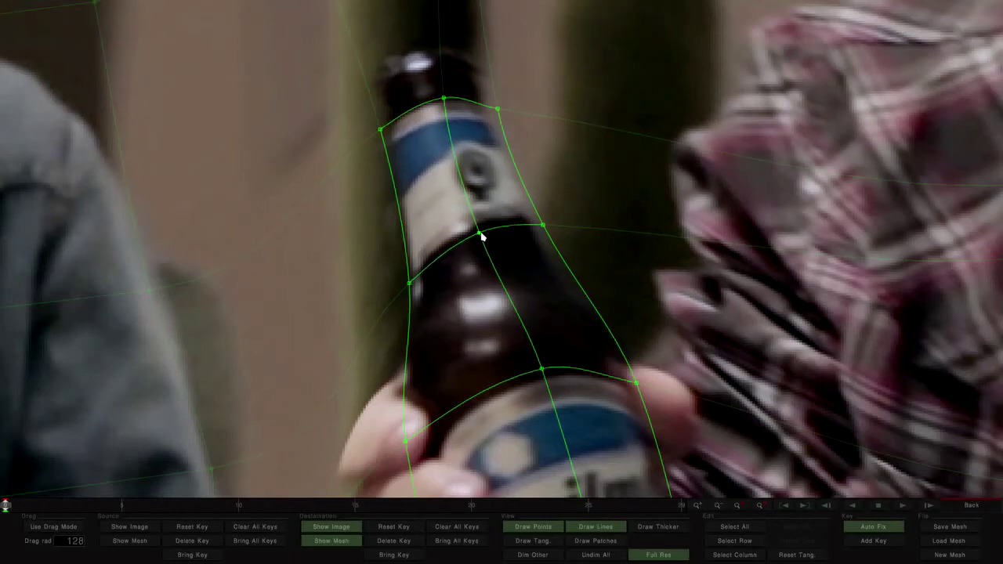
drag(627, 397, 602, 187)
drag(648, 289, 652, 209)
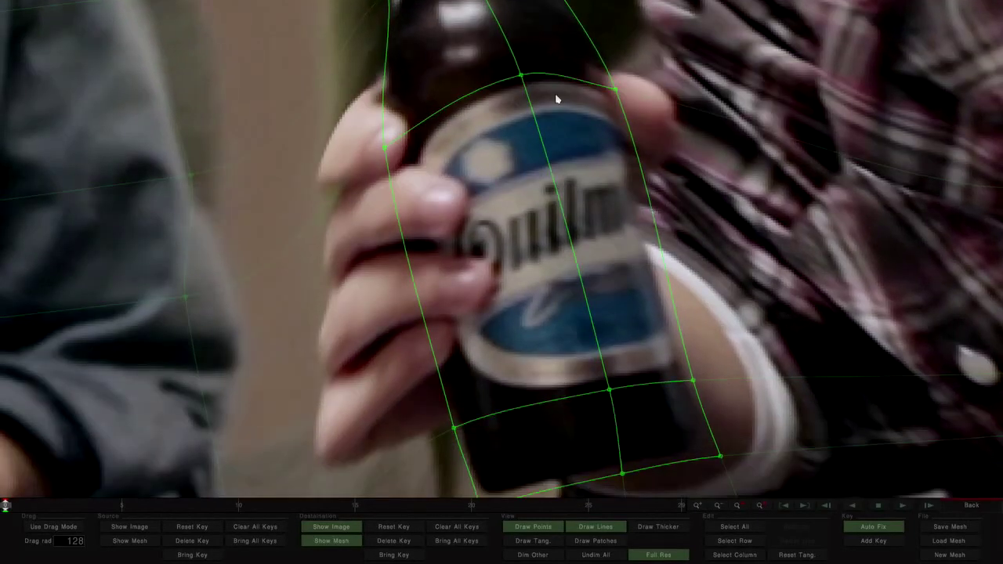
drag(610, 392, 611, 384)
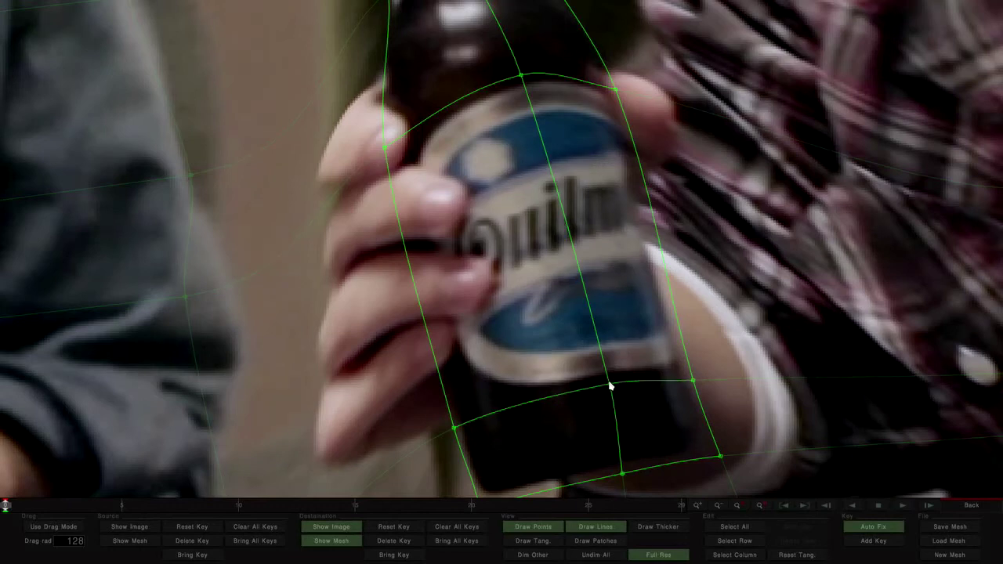
drag(523, 79, 518, 81)
scroll(638, 252, down, 1)
scroll(637, 252, down, 2)
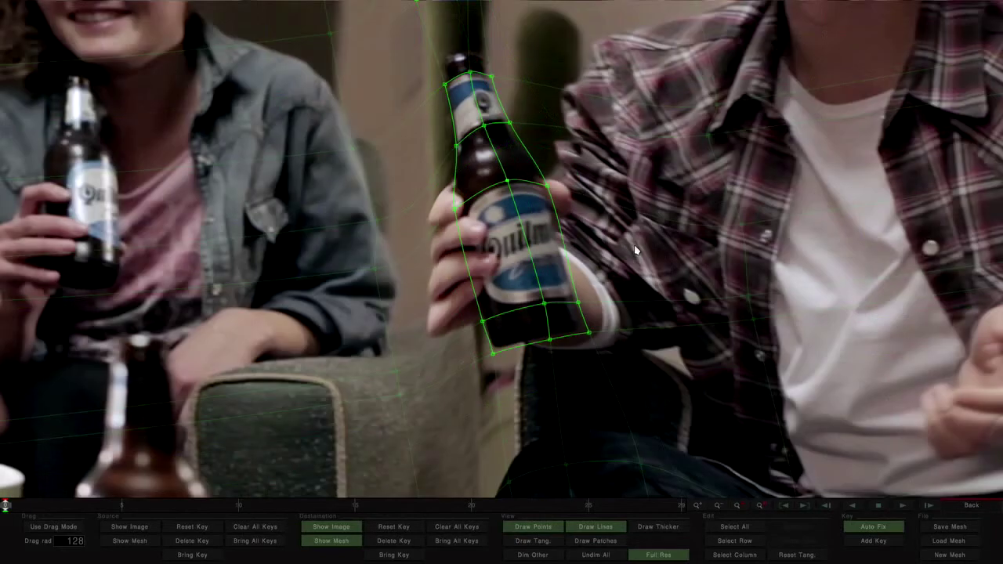
drag(624, 253, 646, 283)
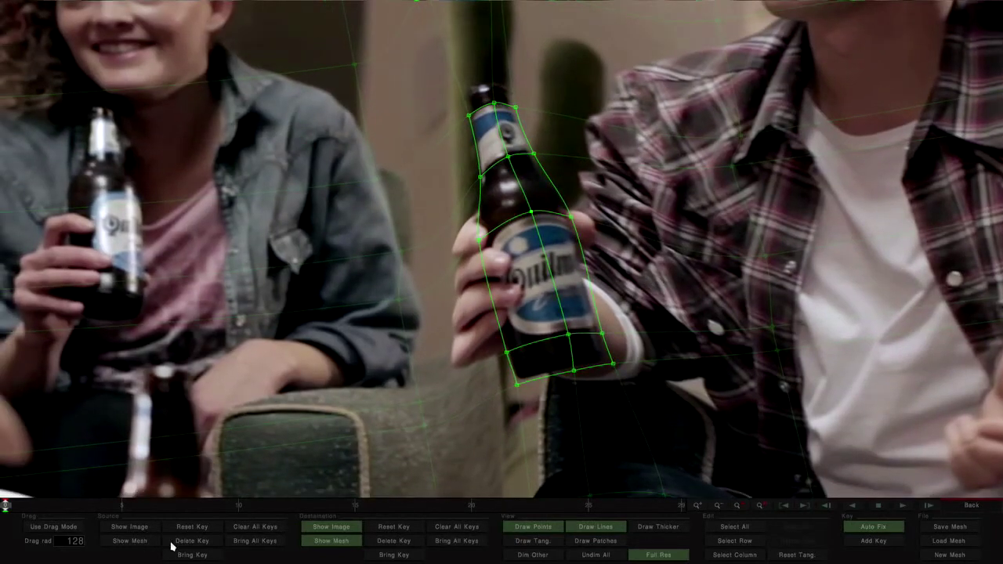
Leave the mesh editor and sweep the Warper's Grade value to preview how the bottle warps
click(985, 506)
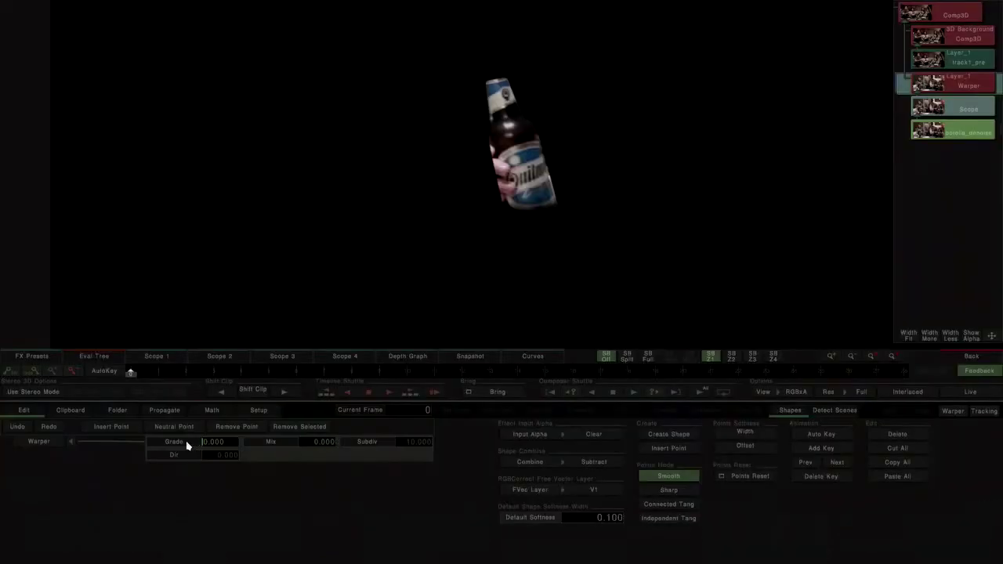
drag(228, 441, 317, 443)
drag(239, 442, 319, 435)
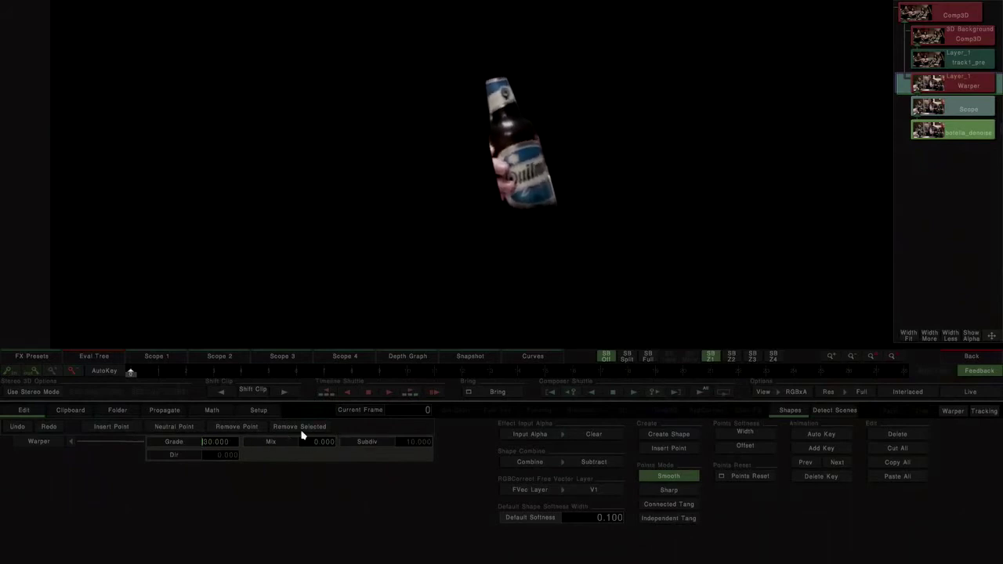
Reopen the Warper mesh and shift the destination's centre column of points slightly right and up
click(953, 411)
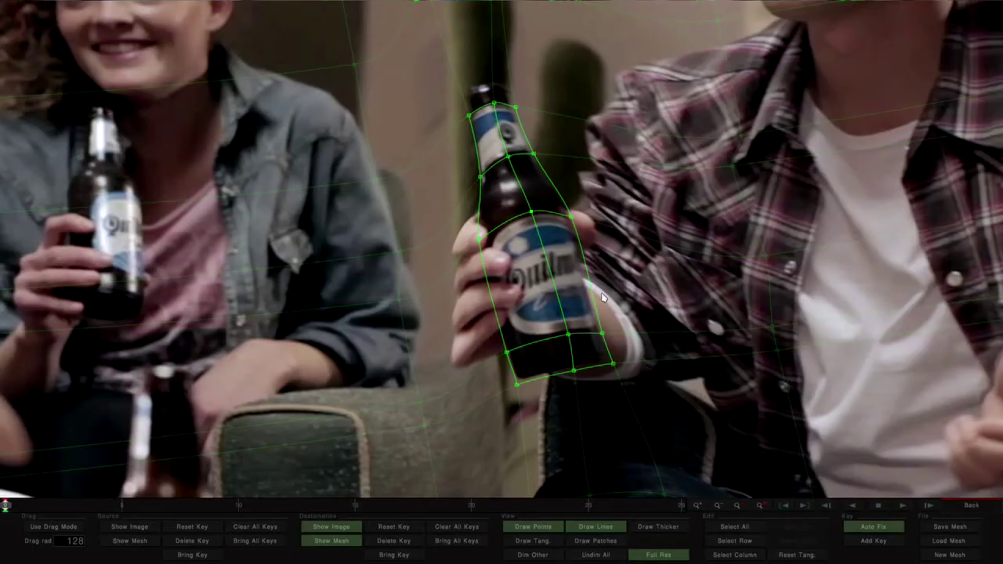
click(494, 105)
drag(500, 106, 501, 104)
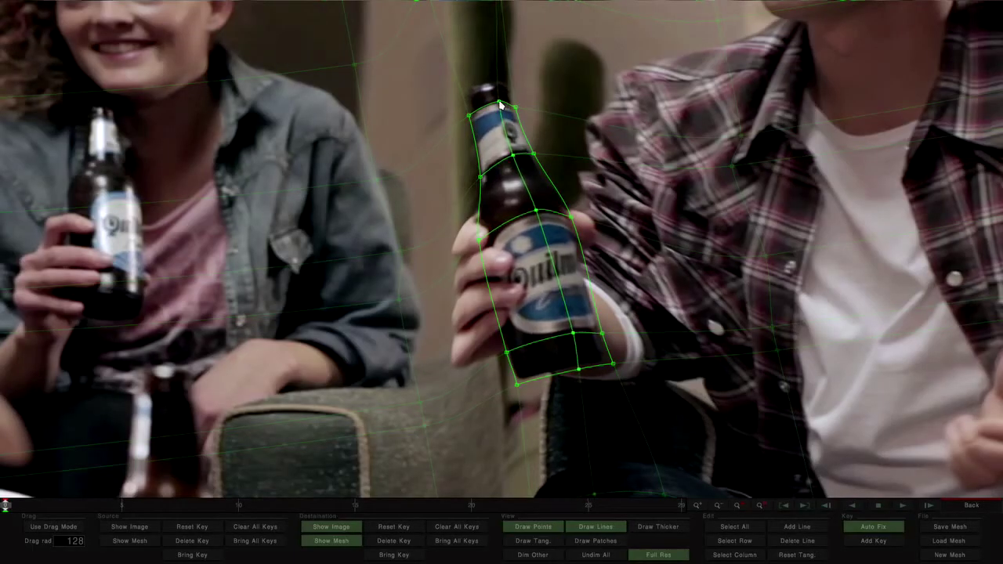
Leave the mesh editor and, with auto-keying enabled, key the Warper's Grade at 0 on frame 16
click(957, 504)
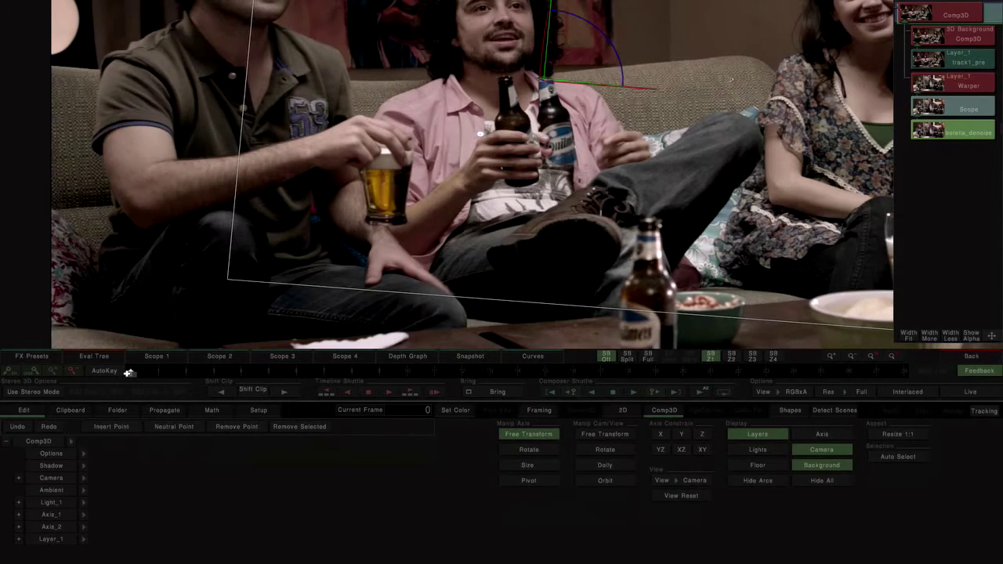
drag(130, 374, 580, 362)
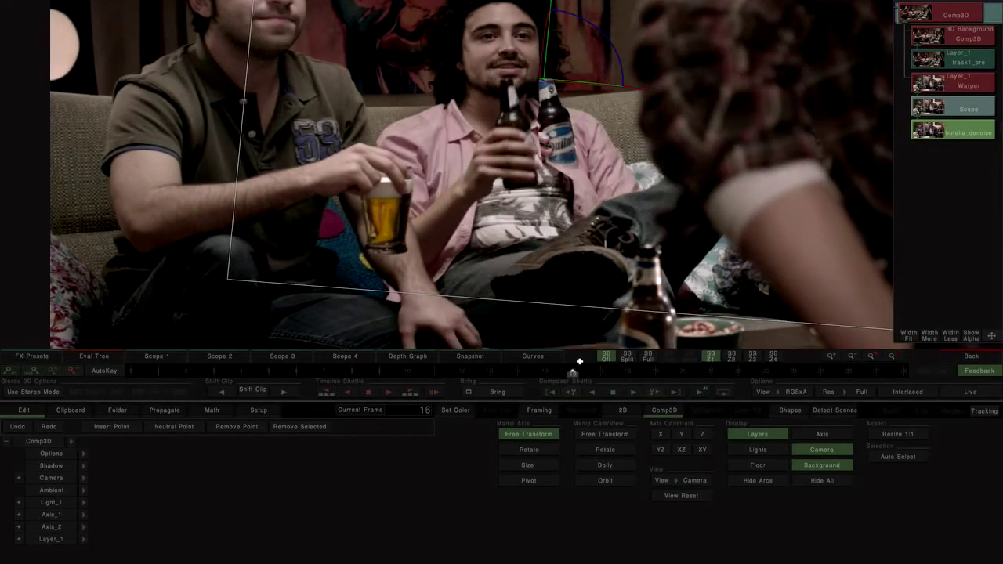
click(949, 81)
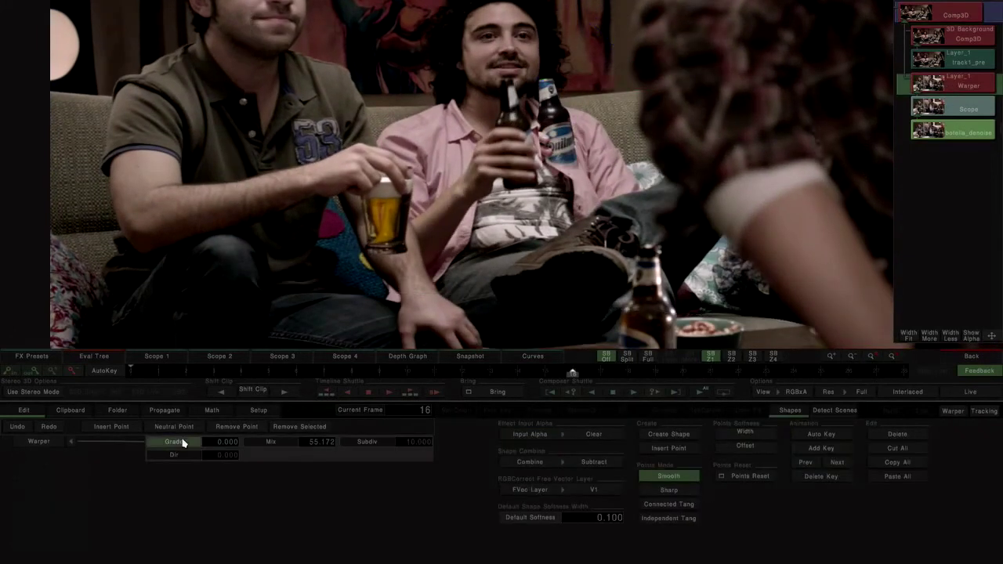
click(104, 370)
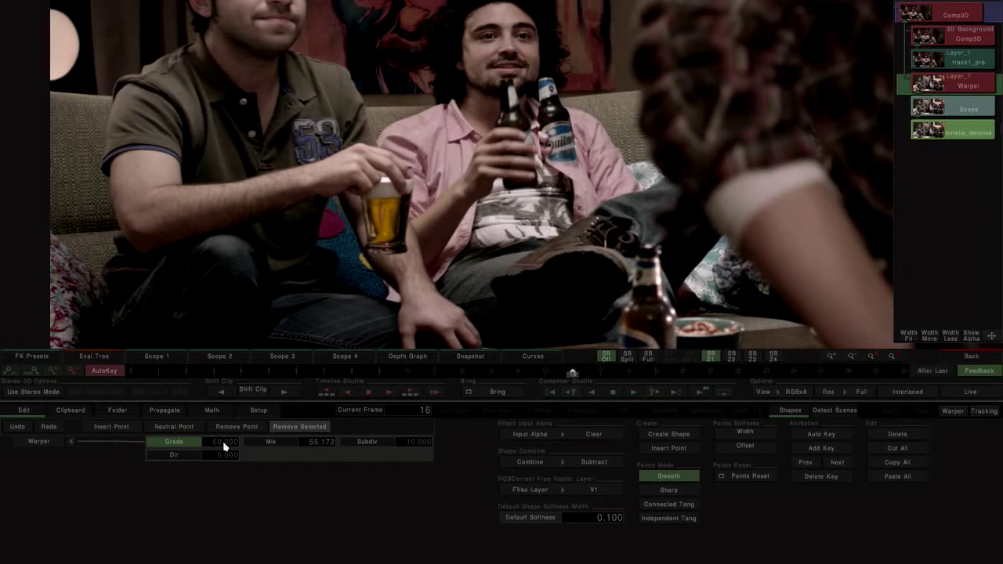
drag(222, 442, 160, 442)
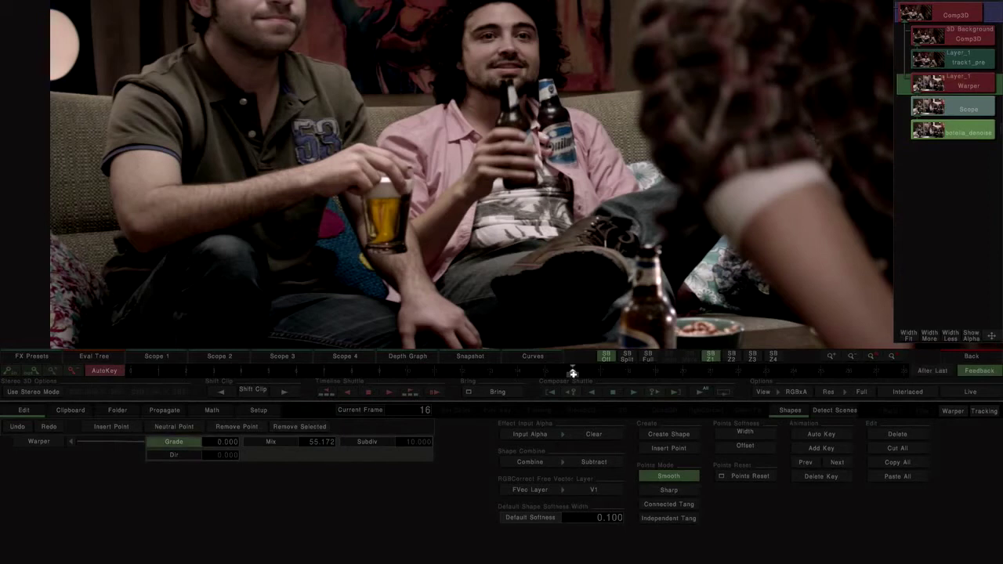
Key the Warper's Grade at 100 on frame 28 and scrub the range to check the warp's transition
drag(584, 376, 931, 364)
click(220, 444)
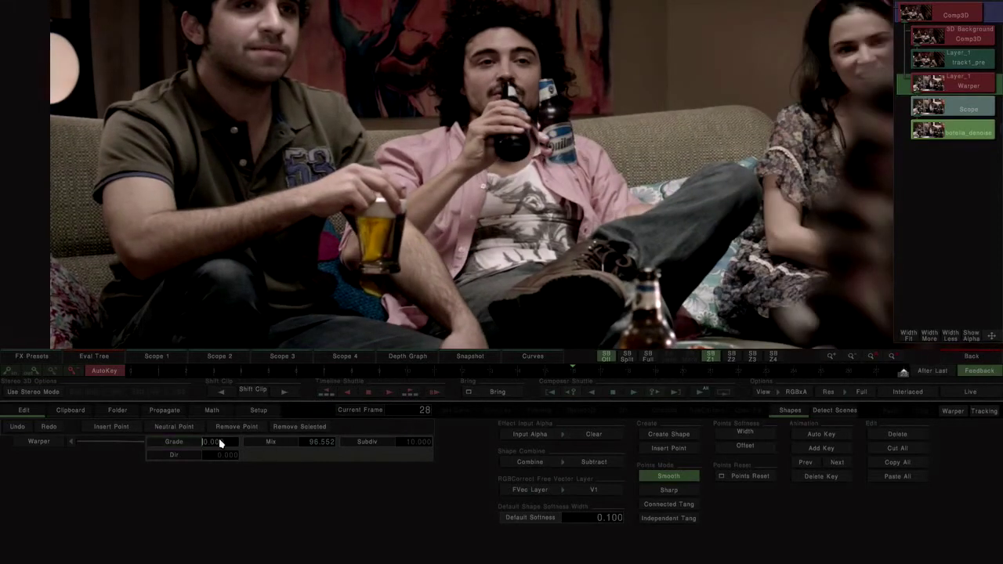
text(100)
key(Return)
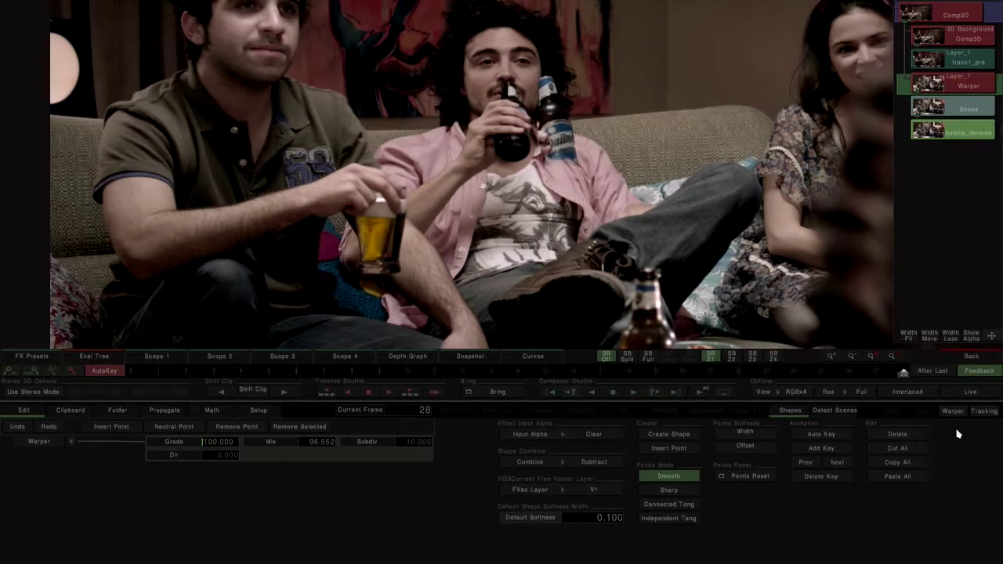
drag(902, 373, 545, 373)
drag(632, 331, 962, 316)
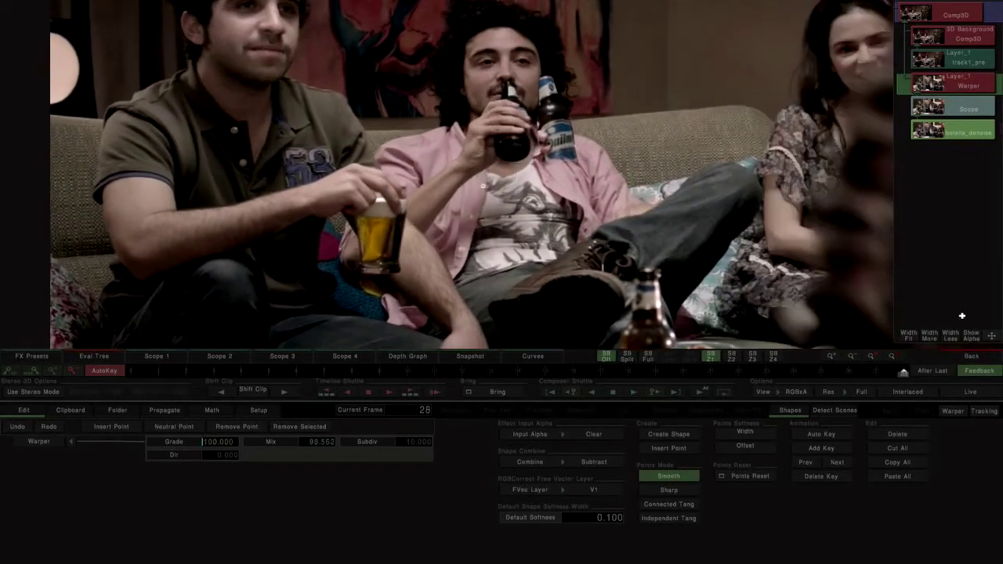
Refine the Warper's destination mesh against the destination image for the drinking pose at frame 28, and return to the timeline
click(953, 412)
click(332, 528)
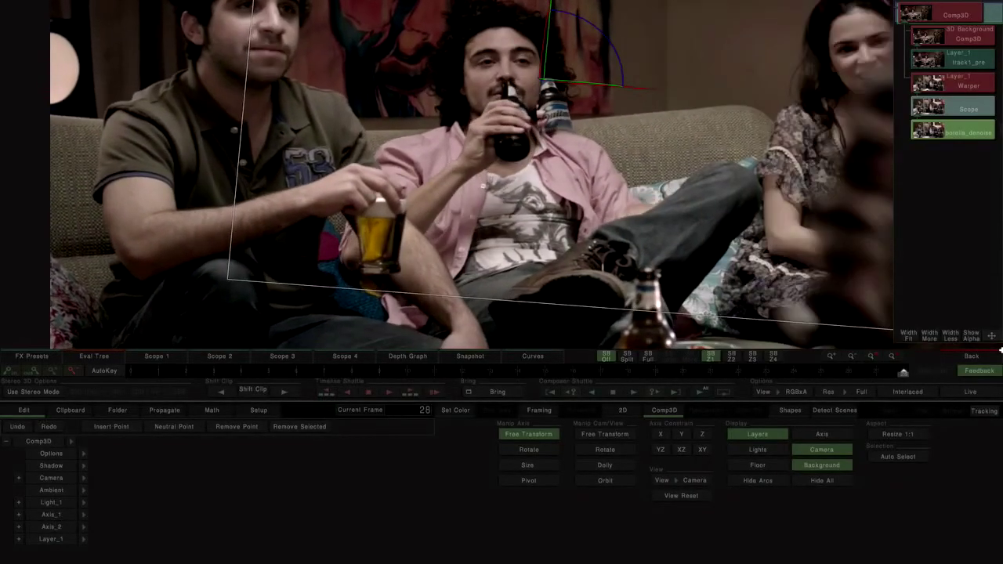
click(987, 357)
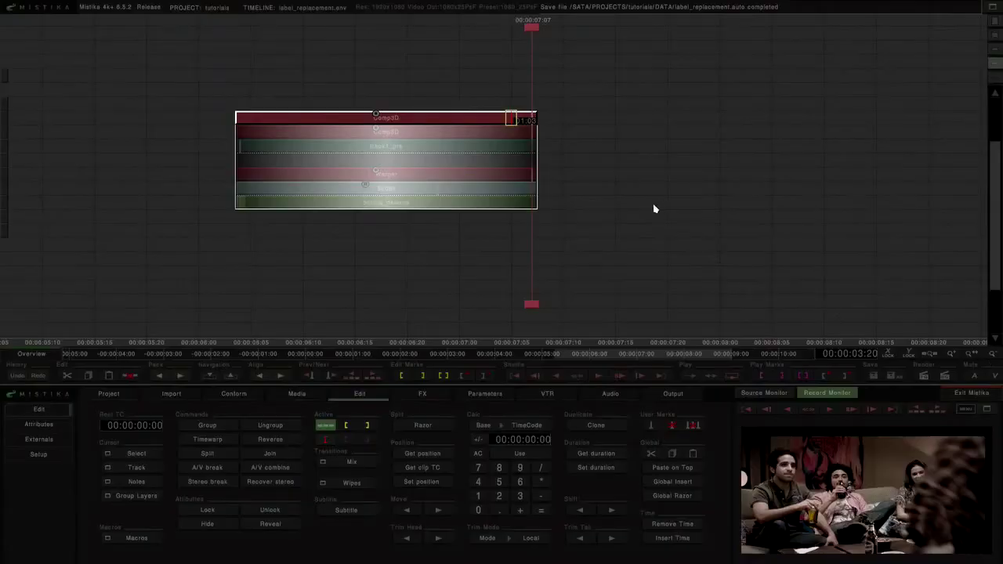
Reopen the composite and animate Layer_1 with auto-keying, from a first-frame key to a slight clockwise rotation at frame 28
double_click(593, 130)
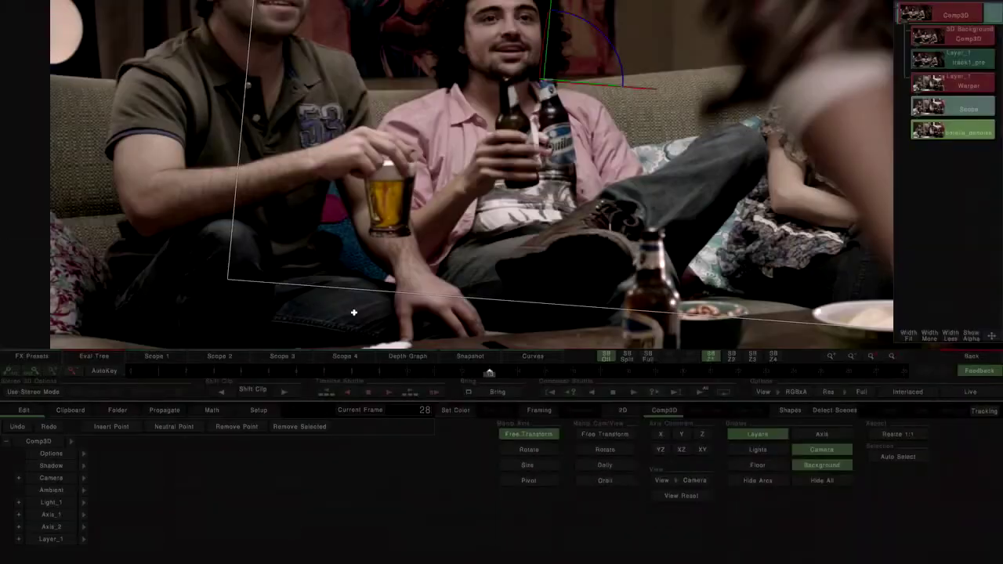
click(123, 371)
drag(139, 371, 979, 370)
click(55, 539)
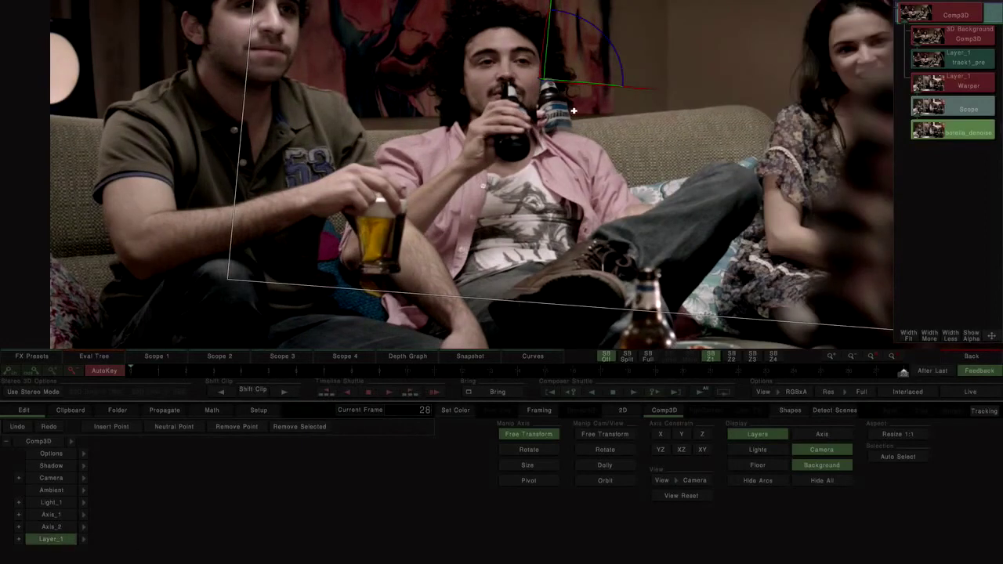
scroll(540, 89, up, 3)
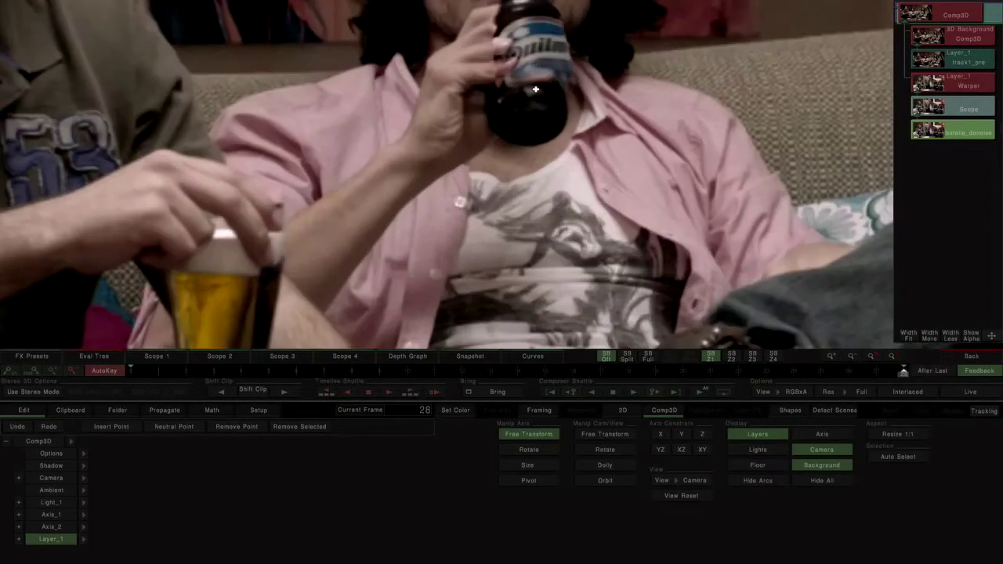
scroll(539, 88, down, 3)
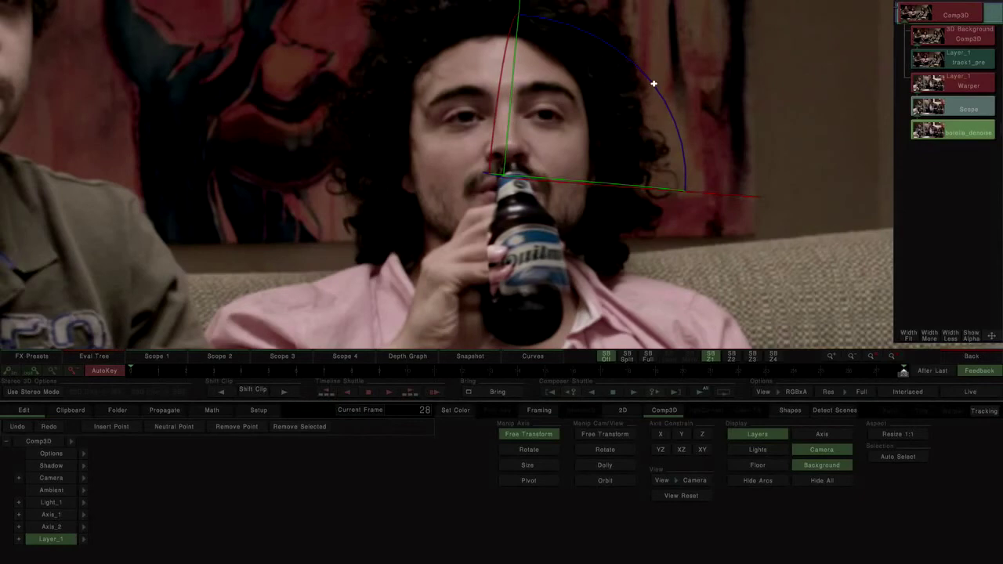
drag(653, 83, 667, 91)
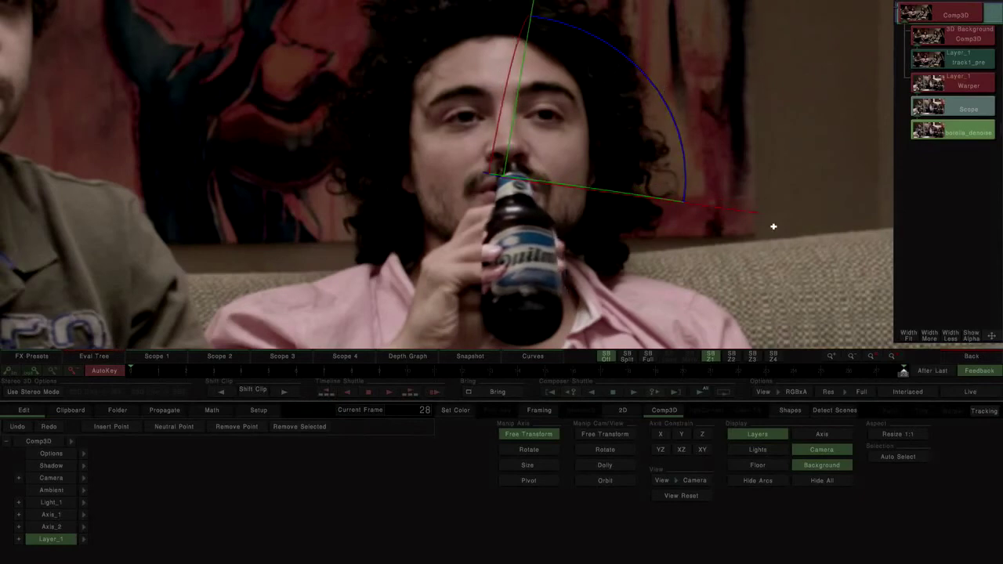
Scrub between the first and last frames to check how Layer_1 follows the hand-held bottle, and return to the timeline
drag(903, 372, 130, 370)
drag(604, 129, 561, 203)
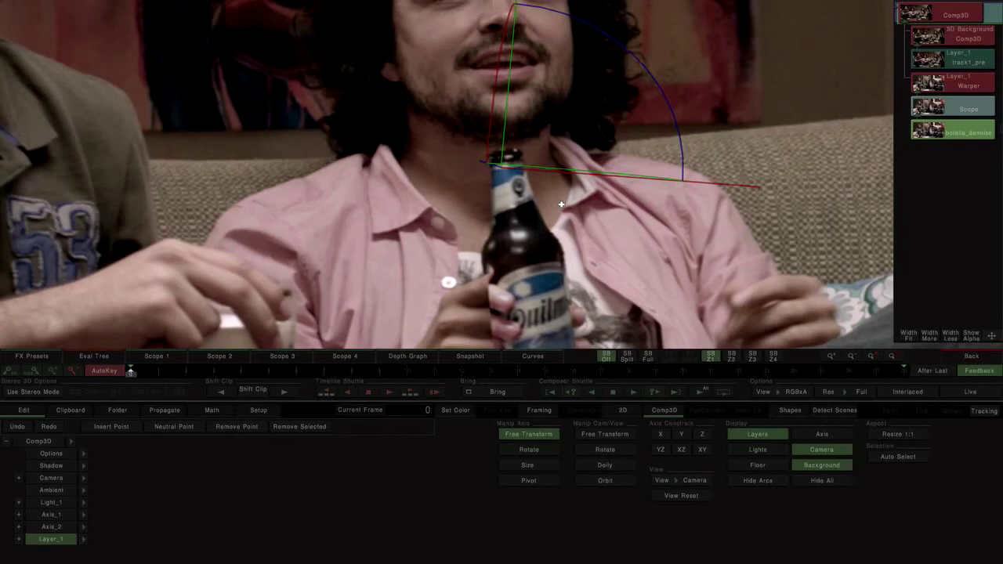
drag(131, 375, 536, 349)
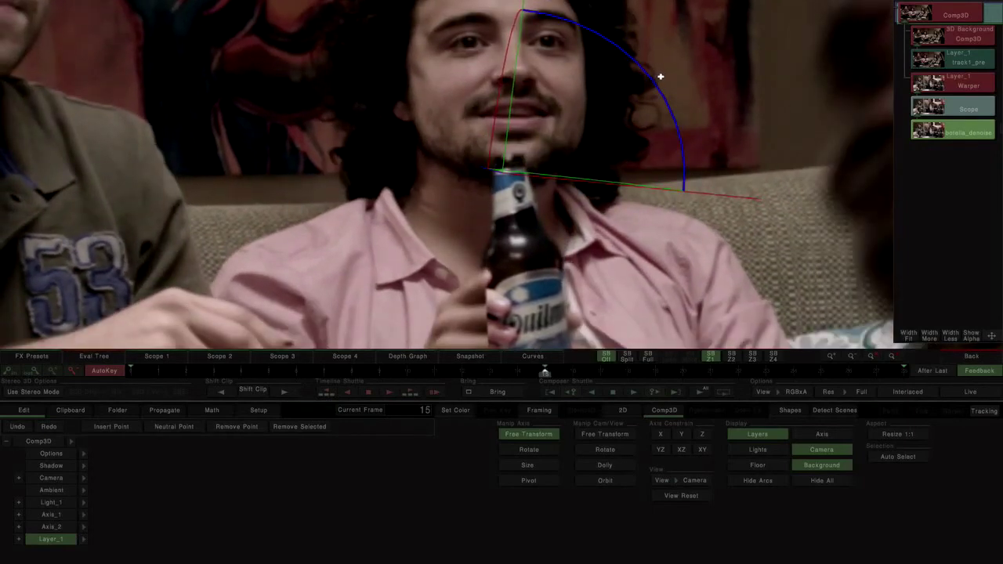
drag(465, 370, 935, 286)
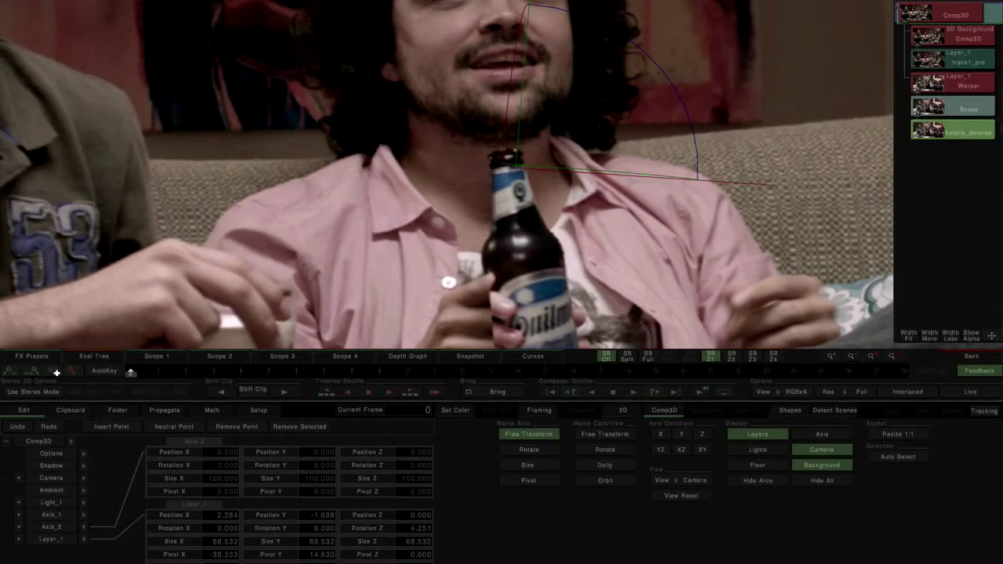
drag(132, 372, 896, 340)
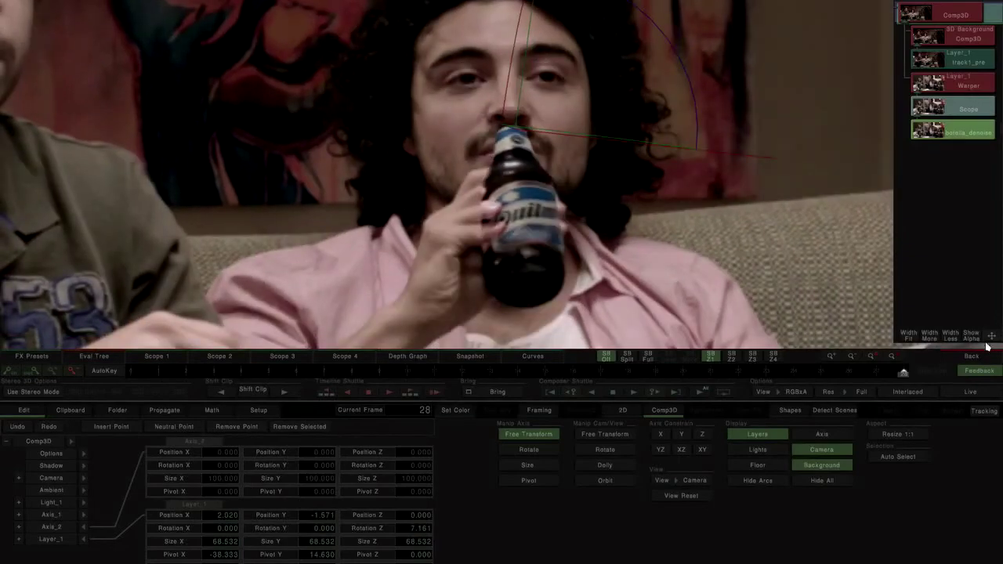
click(975, 356)
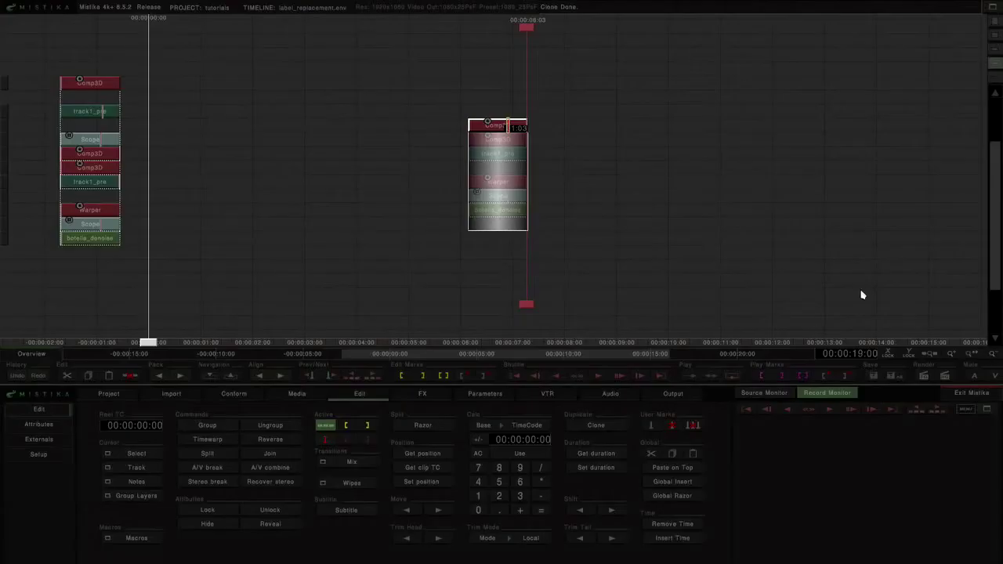
Add a Scope effect on top of the Comp3D stack and open it at the first frame
scroll(400, 145, up, 4)
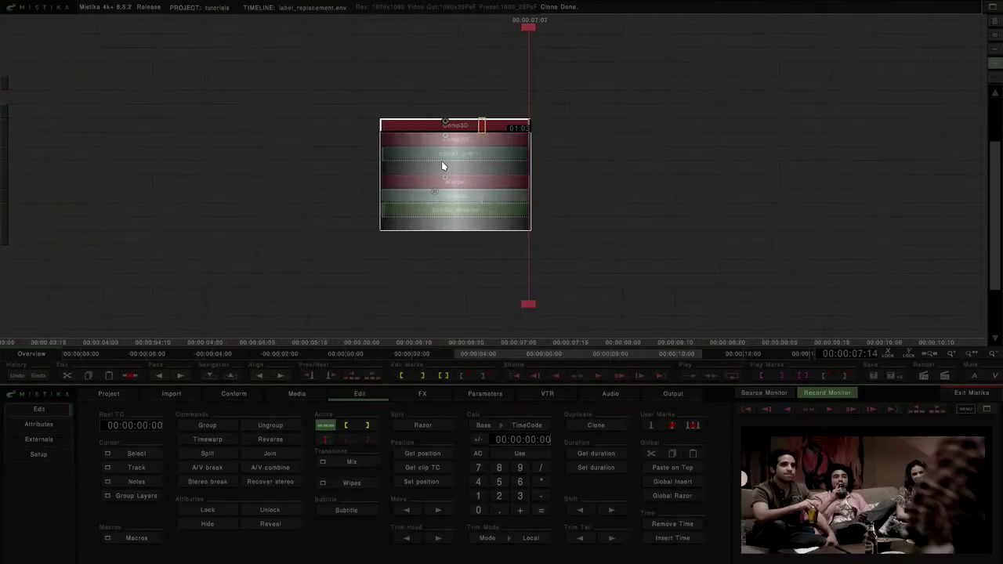
key(alt+s)
double_click(483, 121)
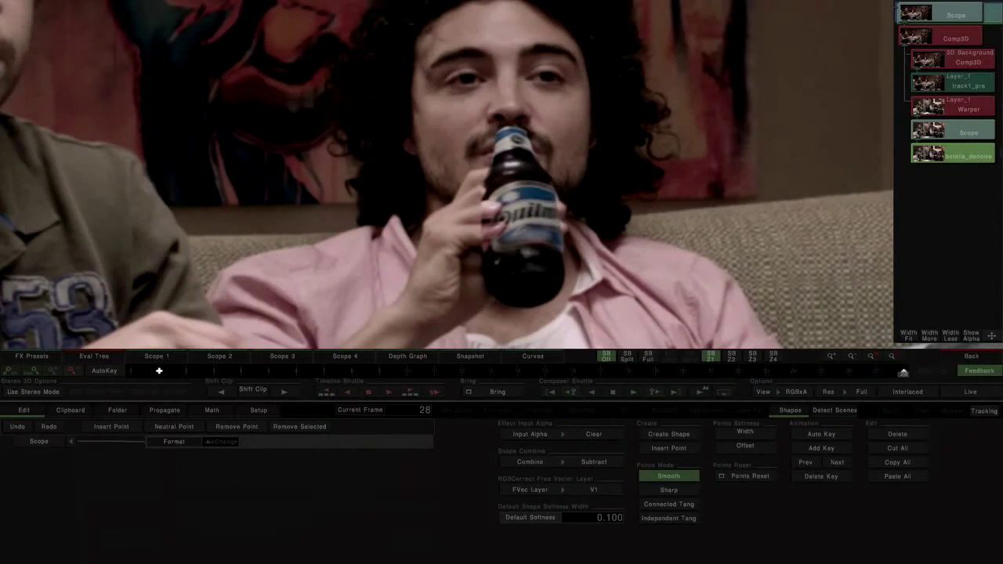
drag(156, 371, 3, 370)
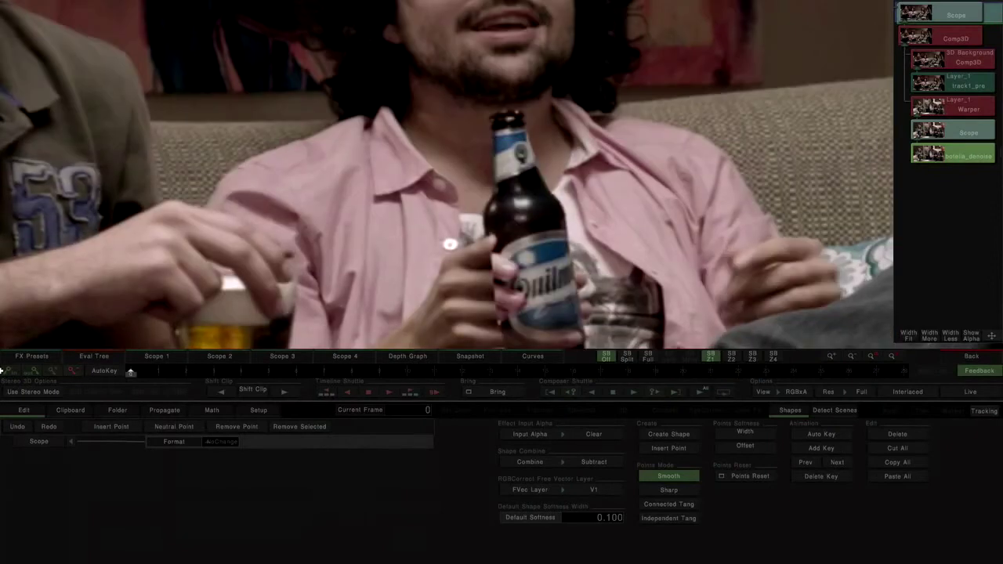
With the background Comp3D in view, draw a closed smooth shape on the top Scope around the hand and wrist holding the bottle
click(947, 69)
click(958, 14)
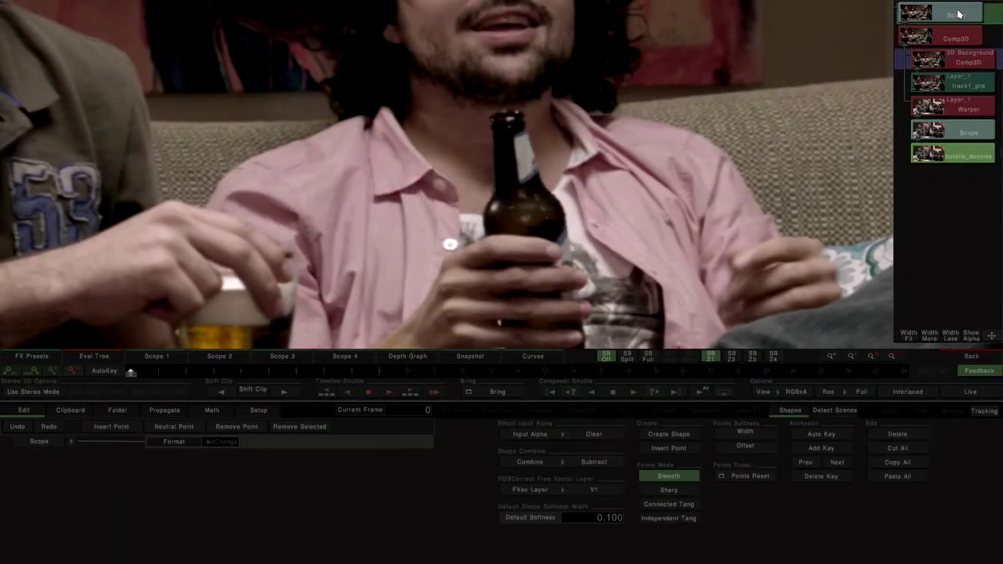
click(679, 437)
drag(457, 249, 487, 197)
click(485, 199)
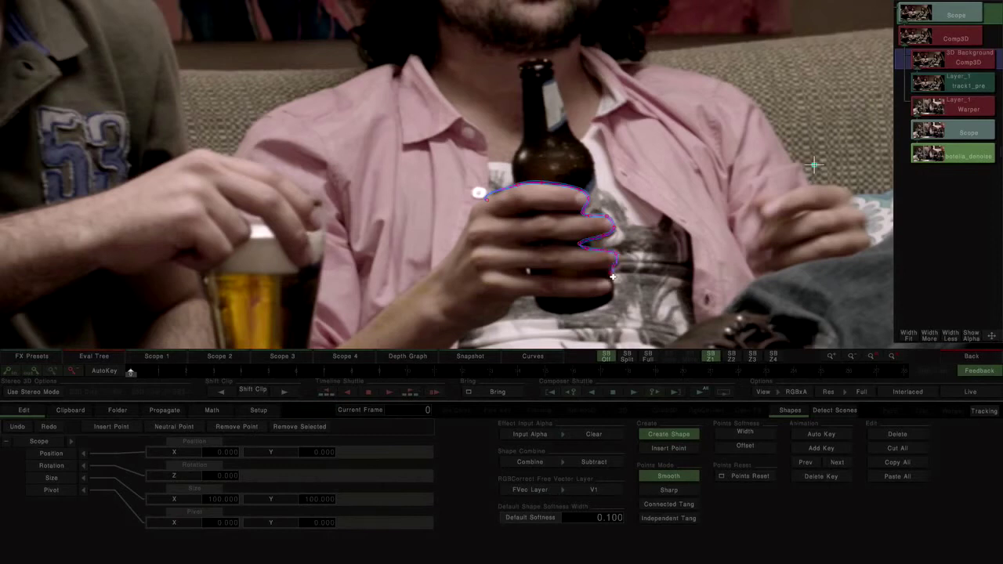
mouse_move(582, 293)
mouse_down()
mouse_move(520, 300)
mouse_move(507, 325)
mouse_move(420, 333)
mouse_move(414, 287)
mouse_move(470, 208)
mouse_up()
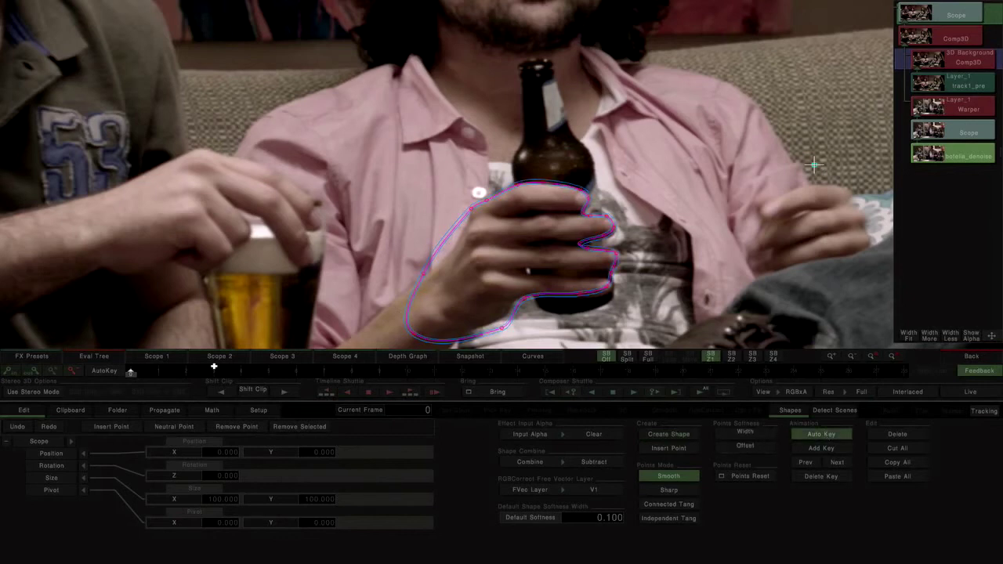
click(423, 274)
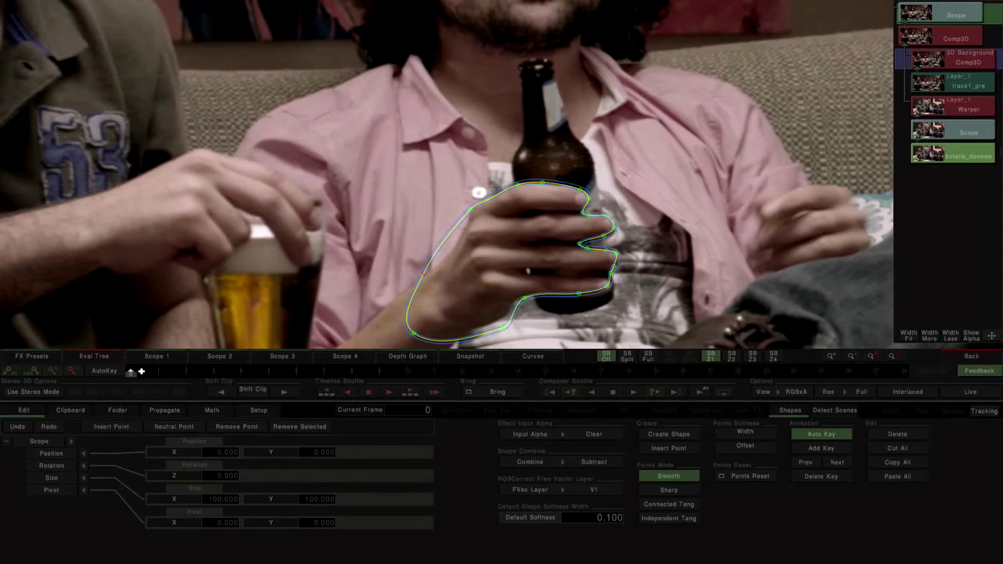
Animate the hand shape with Auto Key, moving it onto the raised hand at frame 28 and fitting its points to the fingers
drag(142, 371, 901, 372)
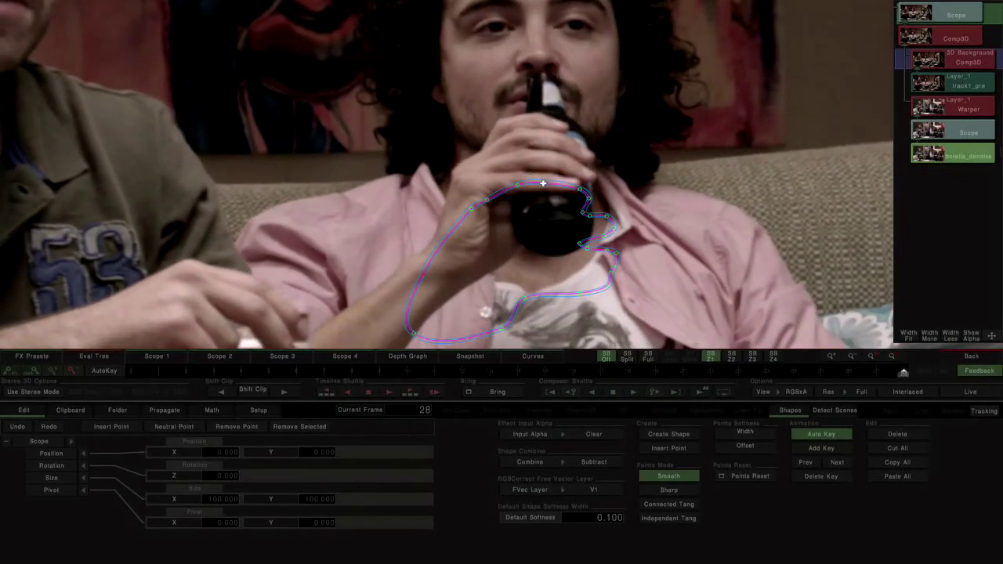
drag(544, 183, 531, 113)
scroll(620, 173, up, 5)
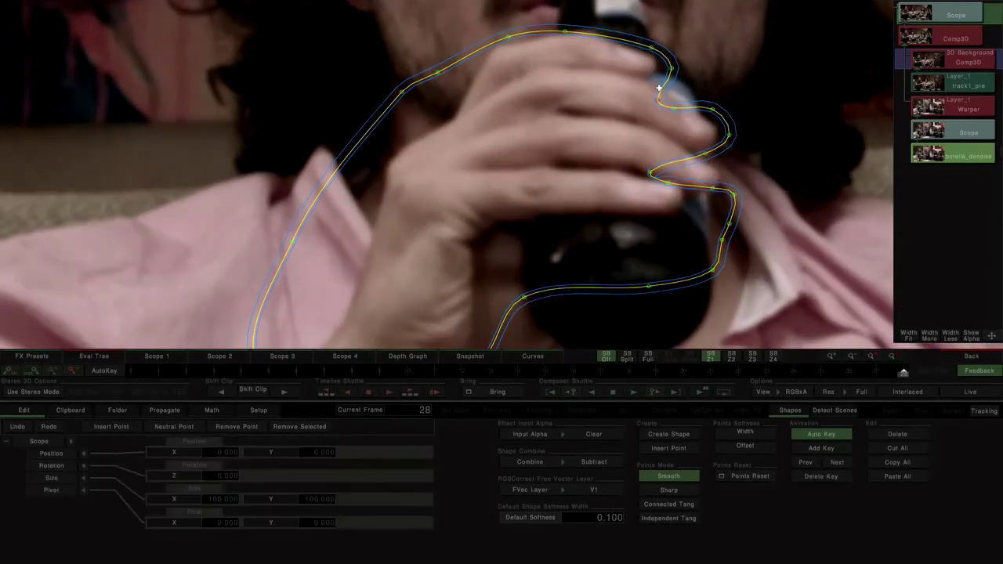
drag(657, 81, 701, 168)
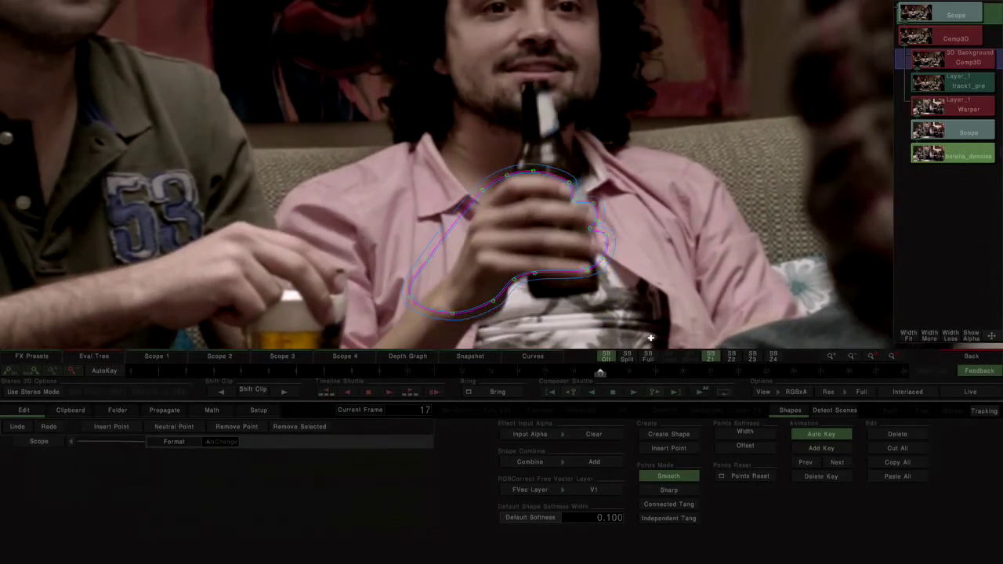
mouse_move(651, 338)
mouse_down()
mouse_move(846, 336)
mouse_move(1, 347)
mouse_up()
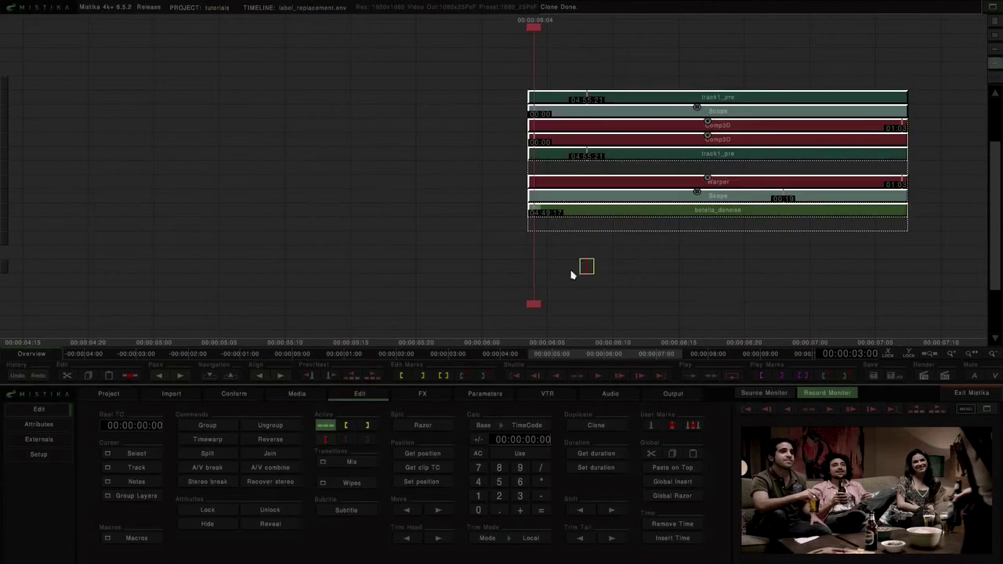
Stack a Comp3D over the track1_pre, Scope and bottle composite clips, and open it at the first frame
click(402, 156)
double_click(546, 85)
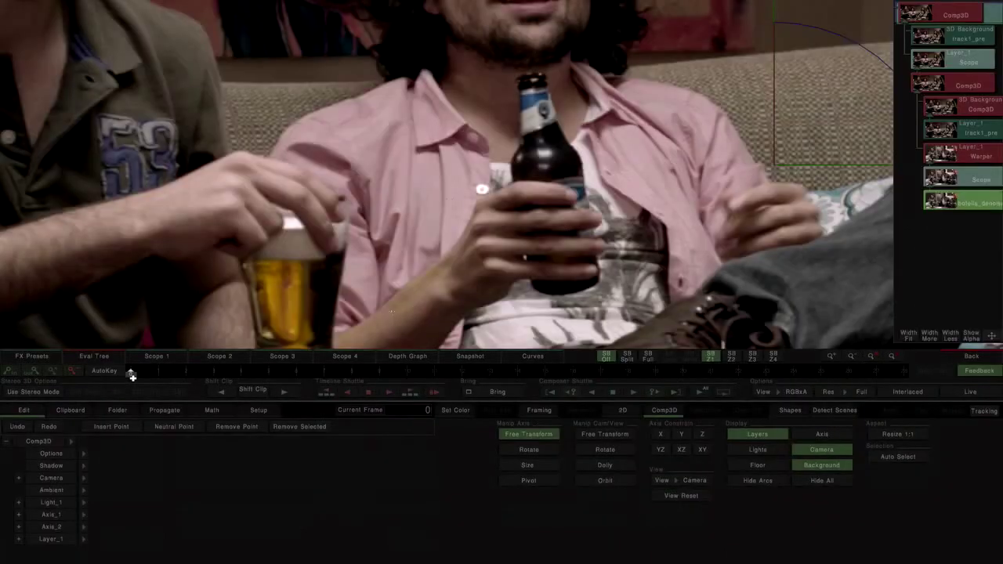
mouse_move(133, 378)
mouse_down()
mouse_move(372, 362)
mouse_move(876, 359)
mouse_move(1, 344)
mouse_up()
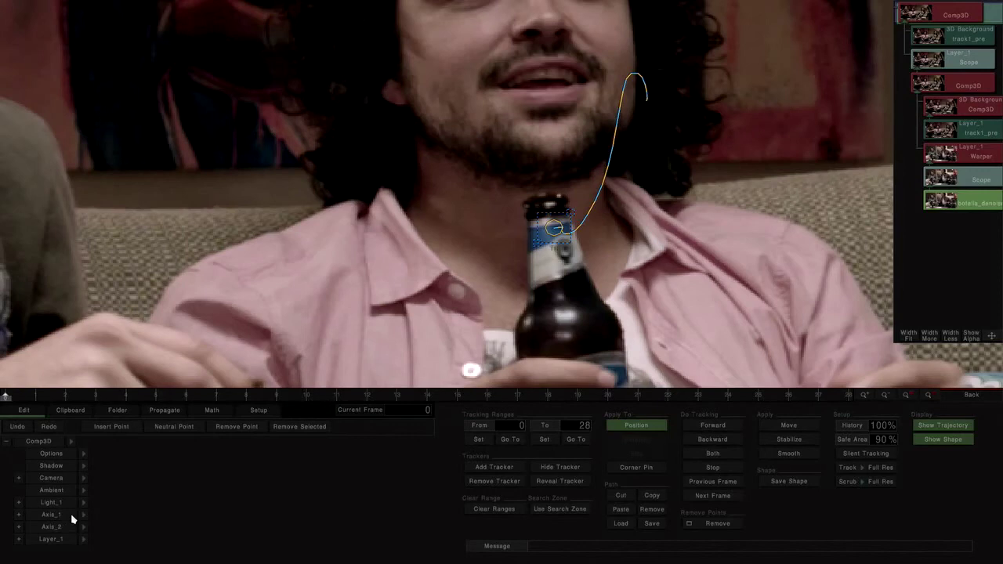
Apply the neck-label track to Axis_2 of the top Comp3D as a Move, and return to the full composite
click(71, 516)
click(805, 428)
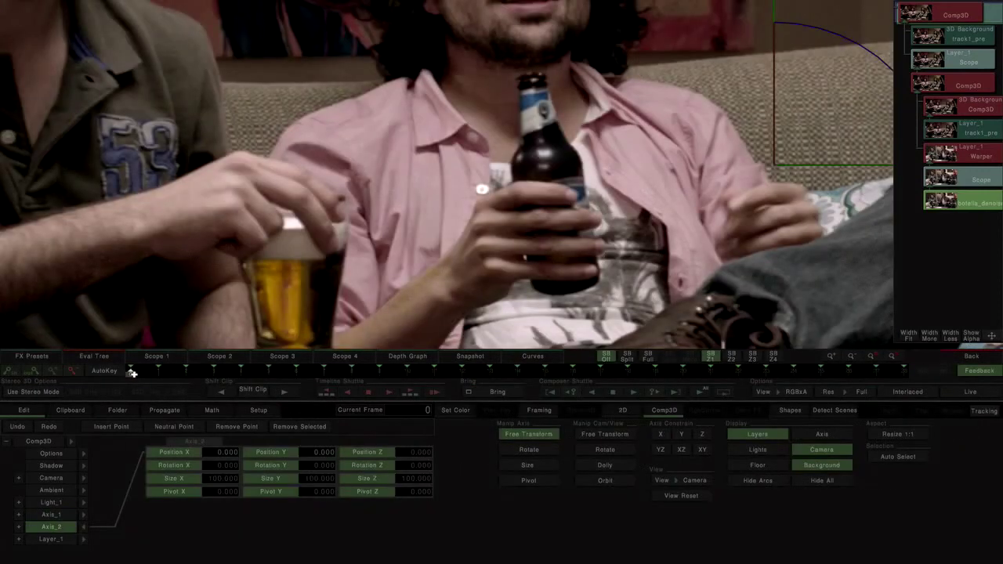
mouse_move(131, 373)
mouse_down()
mouse_move(884, 377)
mouse_move(130, 374)
mouse_up()
scroll(618, 171, down, 5)
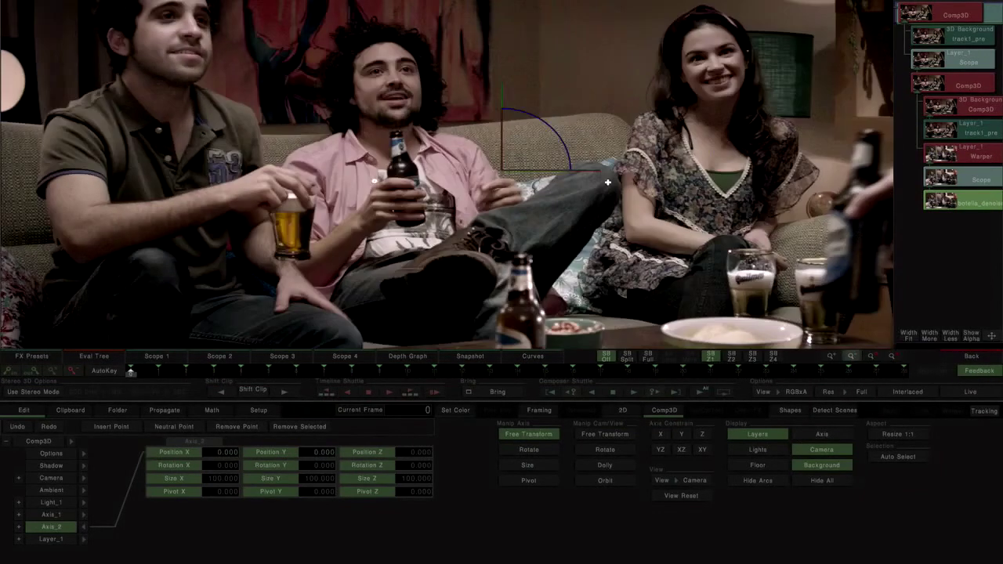
Play the full composite, and examine the Scope, bottle and Warper layers with the Warper's Grade, Mix and Subdiv curves up to frame 28
click(639, 396)
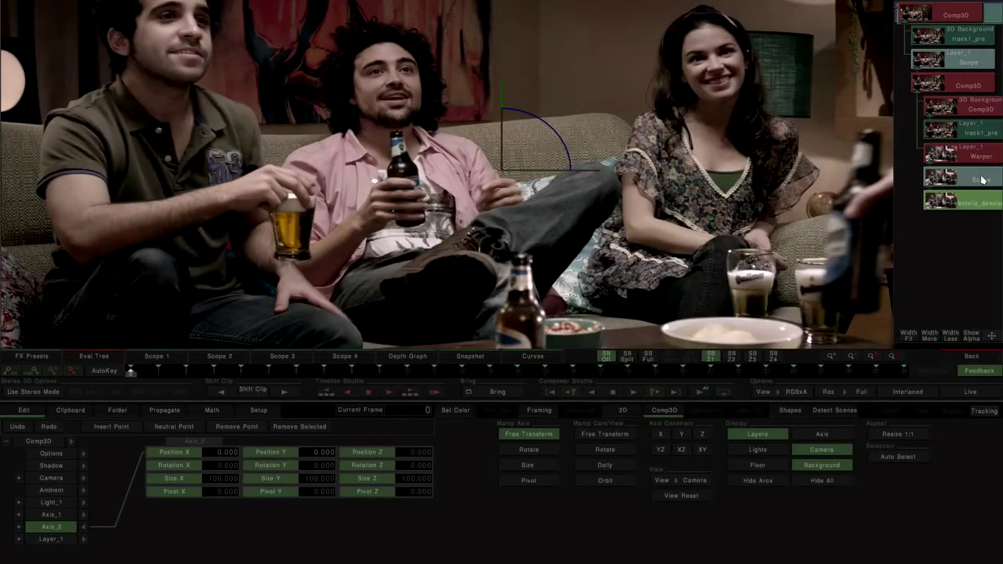
click(989, 174)
click(983, 204)
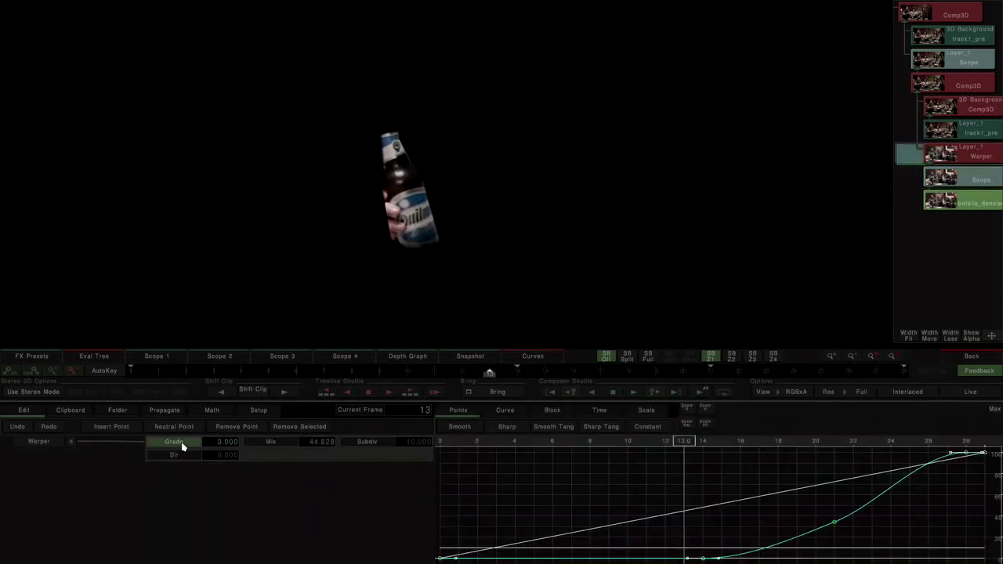
click(45, 444)
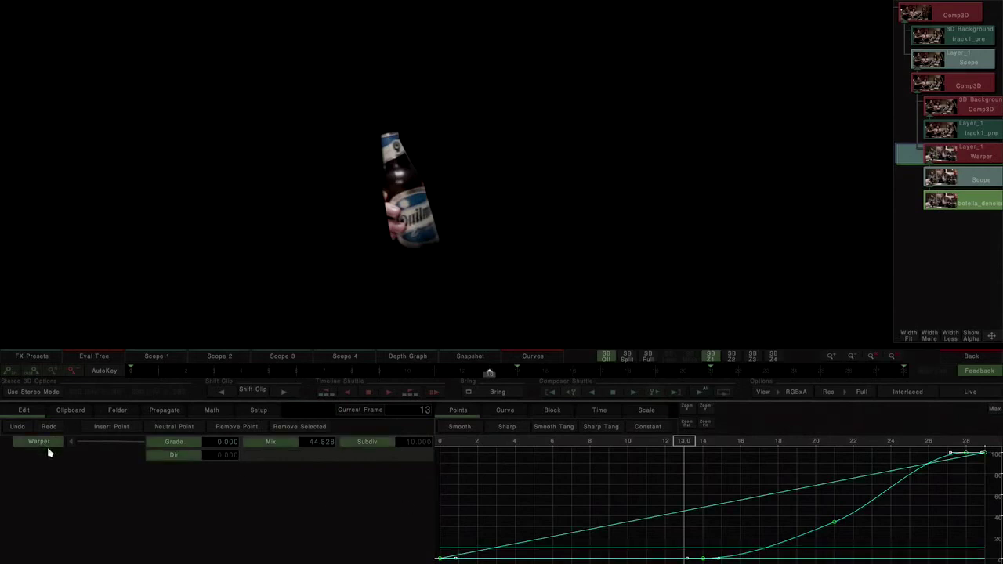
click(175, 445)
drag(685, 513, 630, 512)
drag(649, 444, 912, 455)
Examine the background Comp3D's Axis_1 and Axis_2 animation curves, scrubbing the shot from frame 12 to its end
click(958, 107)
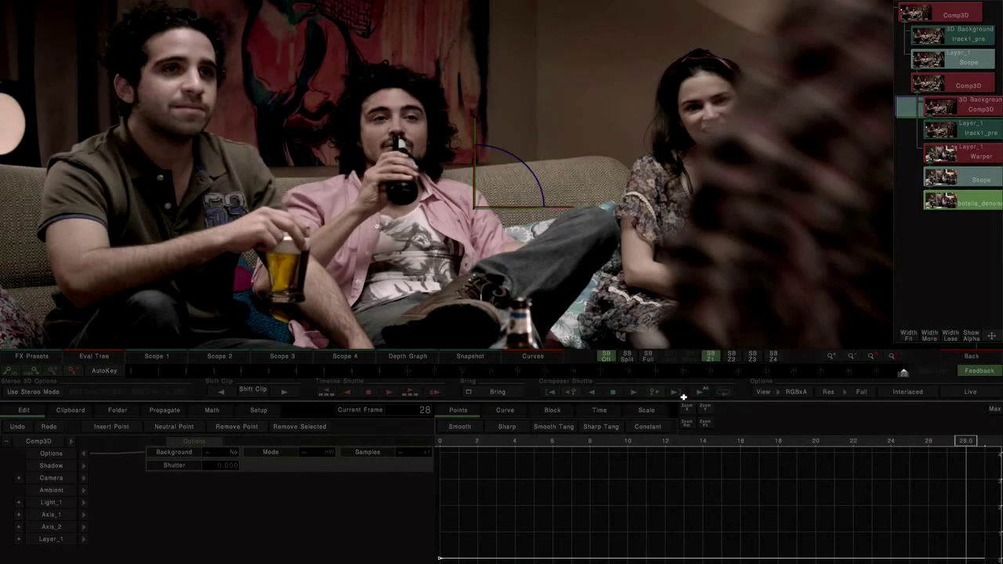
drag(901, 376, 465, 376)
click(83, 455)
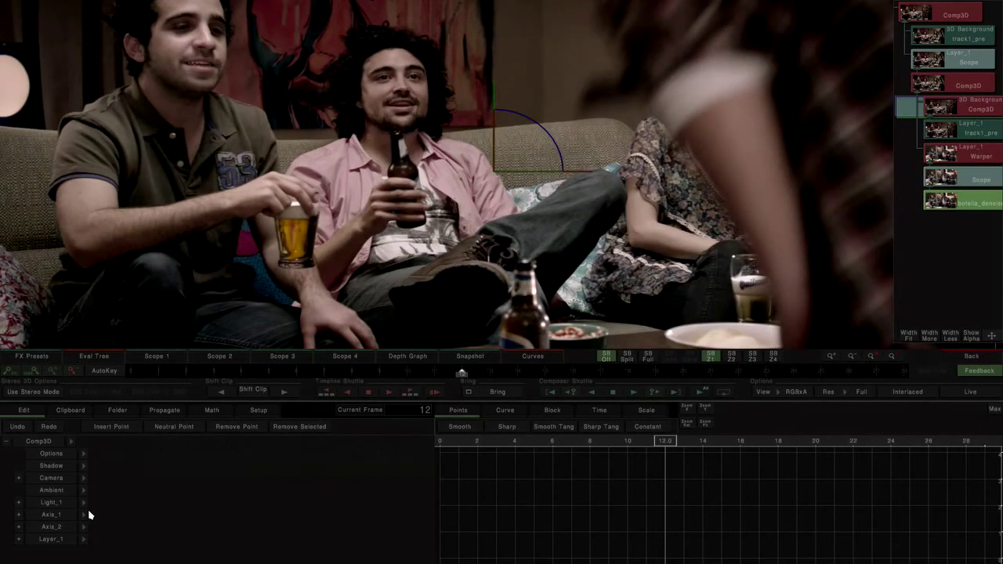
click(87, 517)
click(84, 527)
drag(711, 497, 711, 448)
click(687, 424)
drag(676, 486, 977, 450)
Inspect the track1_pre and Comp3D layers of the stack at the end of the shot, and go back to the first frame
click(946, 133)
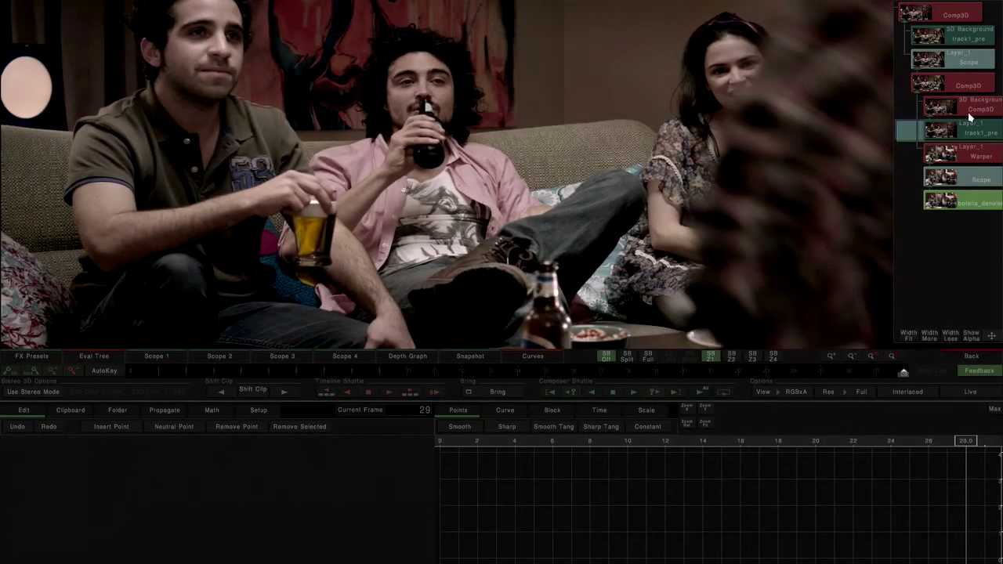
click(968, 114)
click(967, 86)
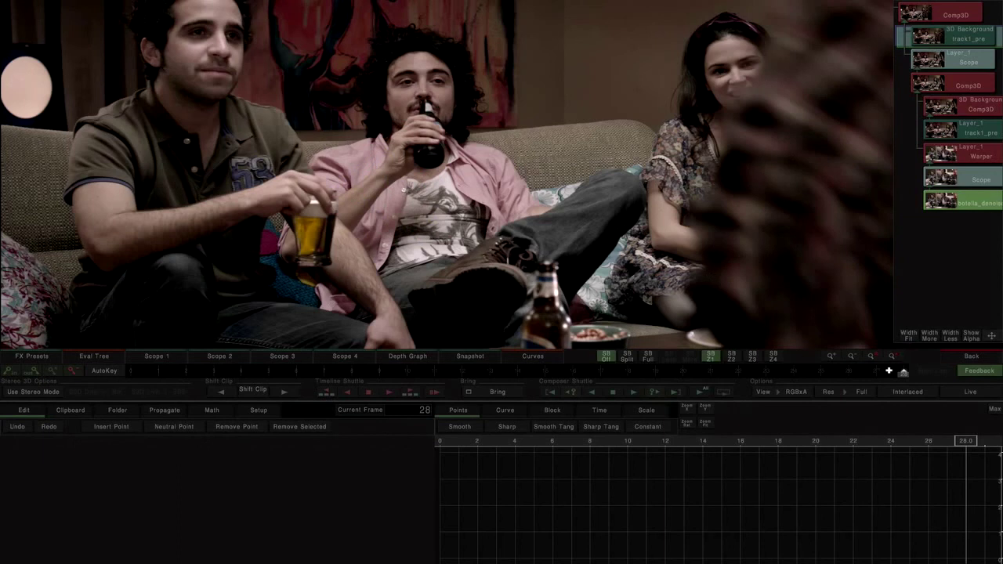
drag(888, 371, 118, 282)
Check the Axis_2 tracking curves of the top Comp3D, and leave the effect editor for the timeline
click(920, 18)
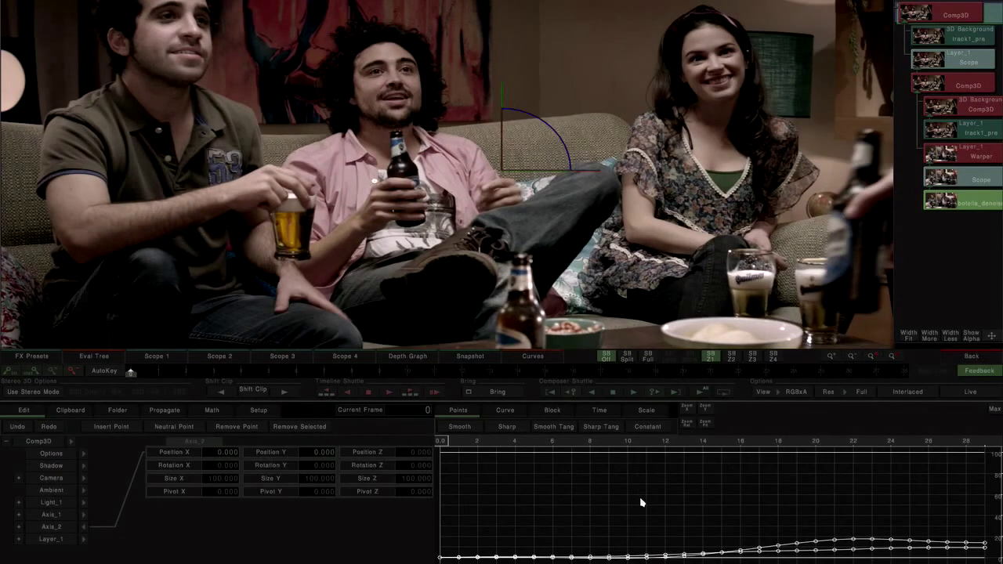
drag(641, 507, 649, 443)
click(957, 108)
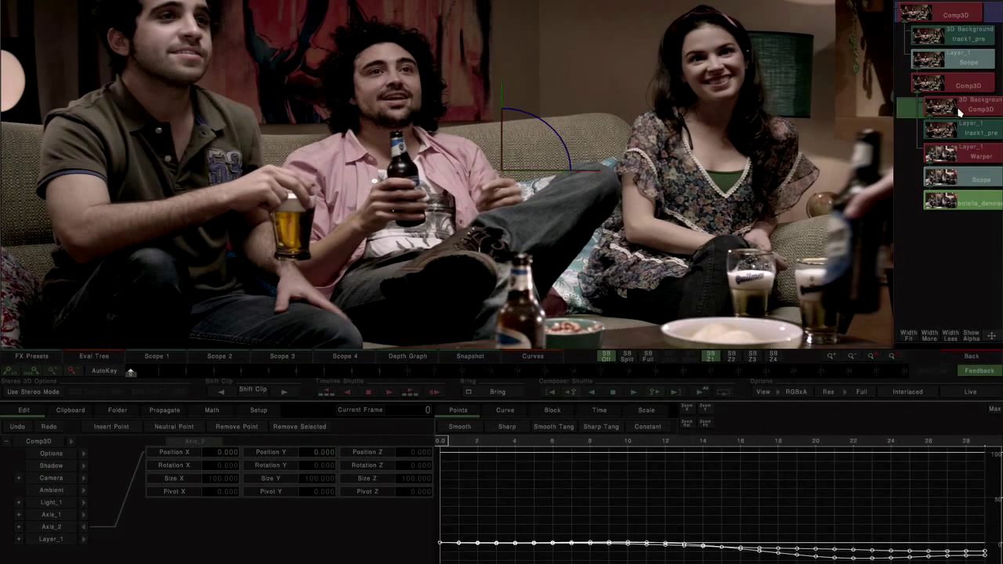
click(964, 15)
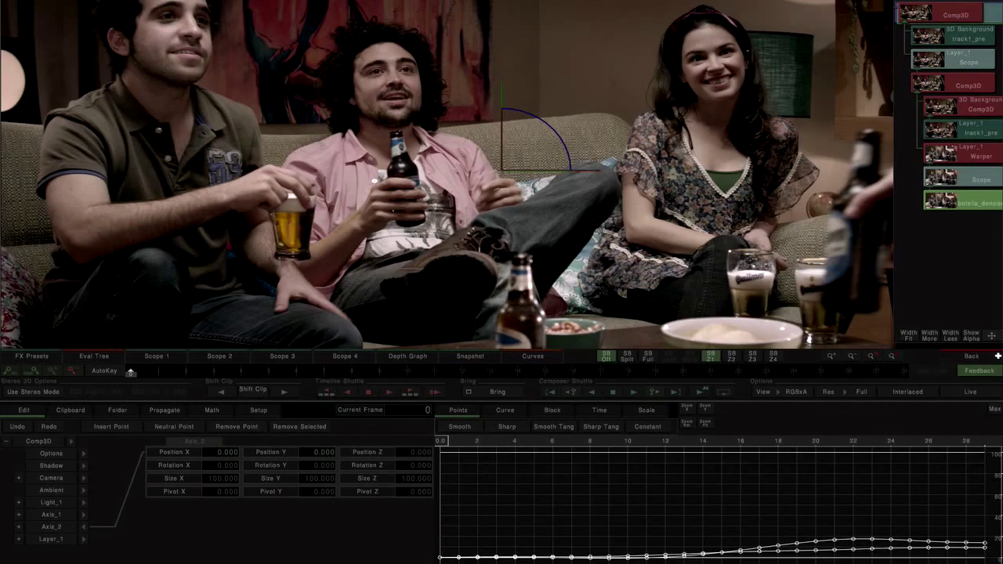
click(982, 356)
mouse_move(658, 561)
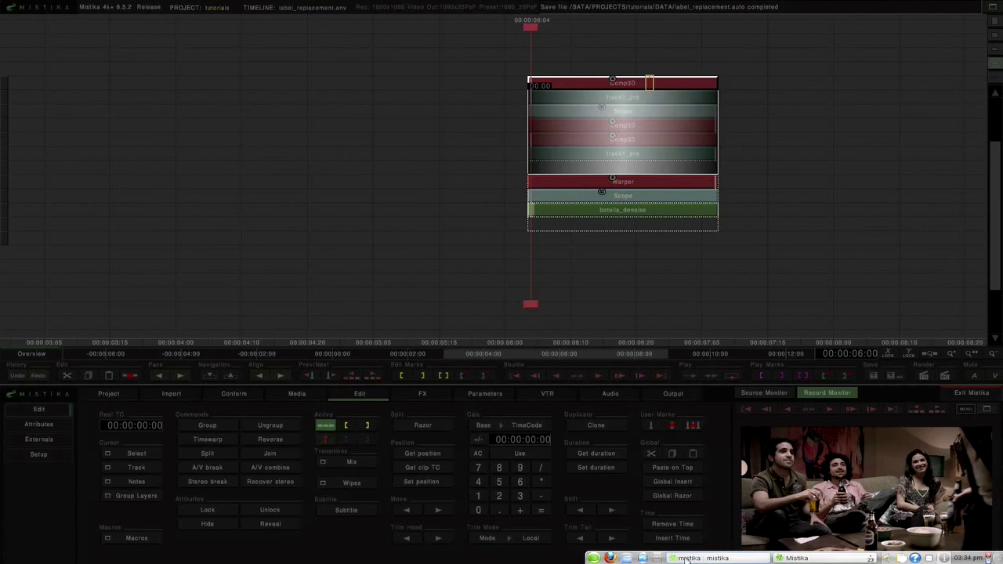